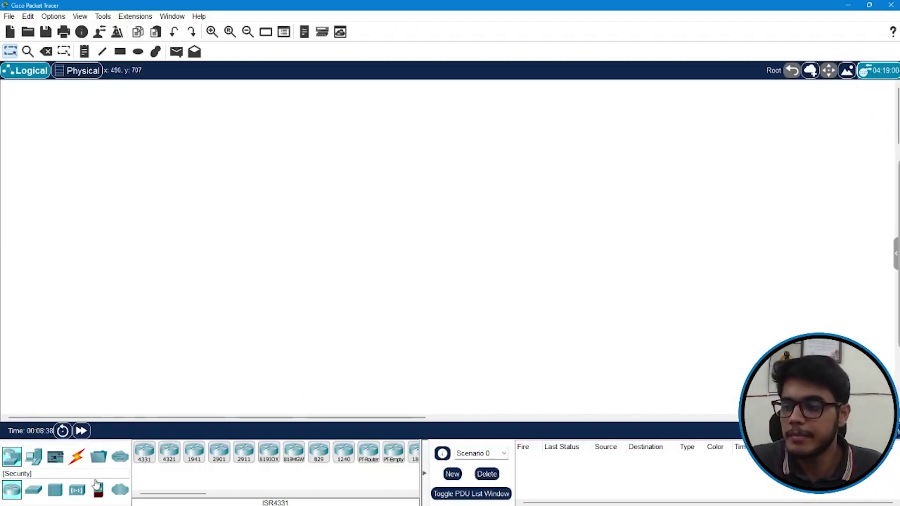
Step: Place a 2960 switch near the centre of the canvas
click(34, 489)
click(144, 452)
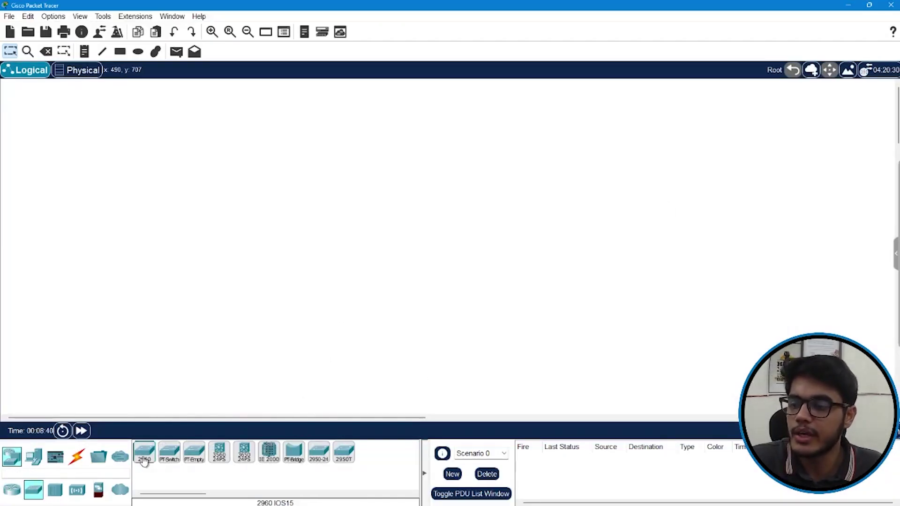
click(372, 232)
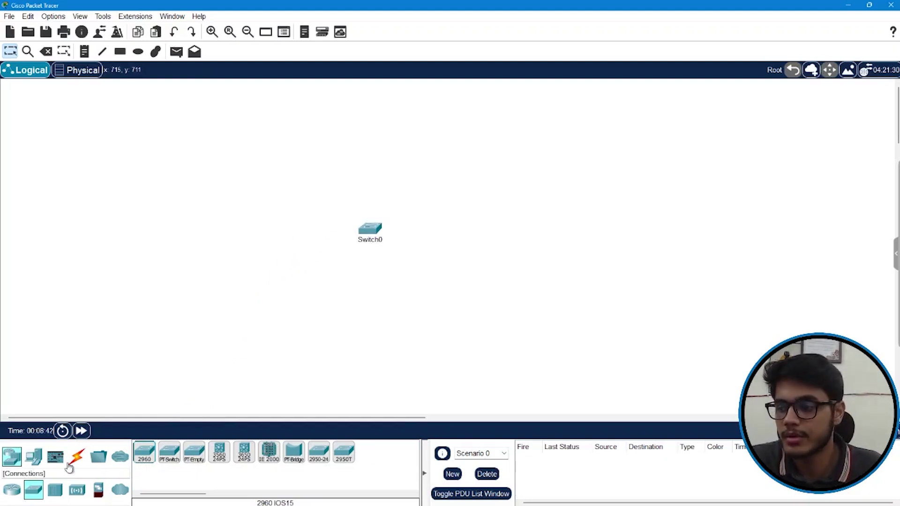
Step: Place three generic PCs (PC0, PC1, PC2) in a row below the switch
click(33, 456)
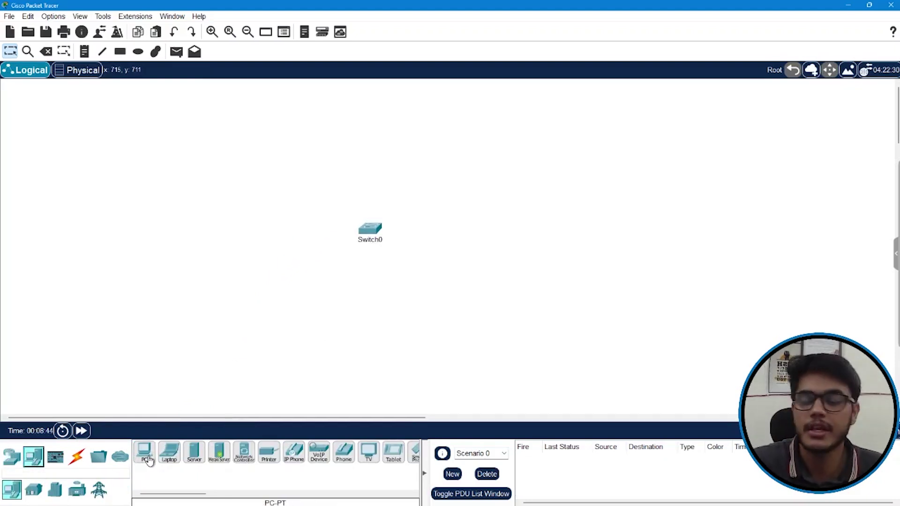
click(145, 458)
click(277, 332)
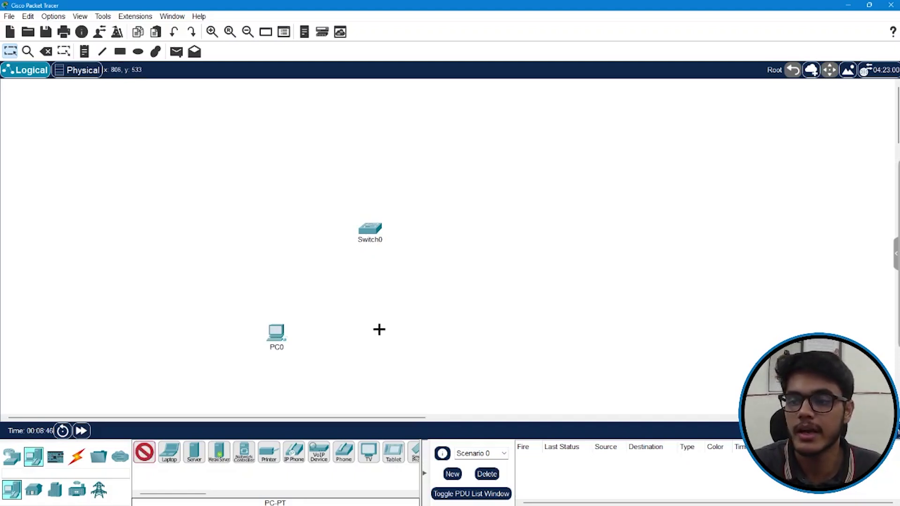
click(363, 331)
click(462, 331)
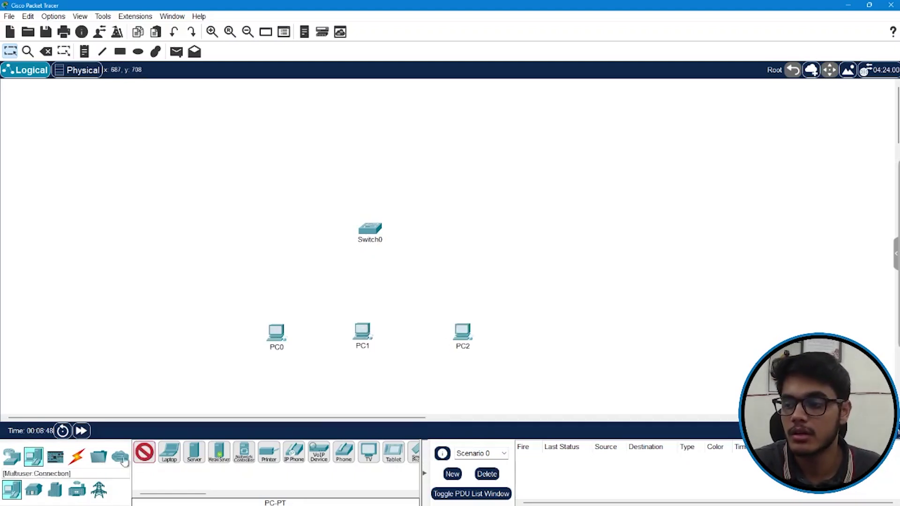
Step: Cable PC0, PC1 and PC2 to switch ports Fa0/1, Fa0/2 and Fa0/3 with automatic cable type
click(76, 456)
click(144, 453)
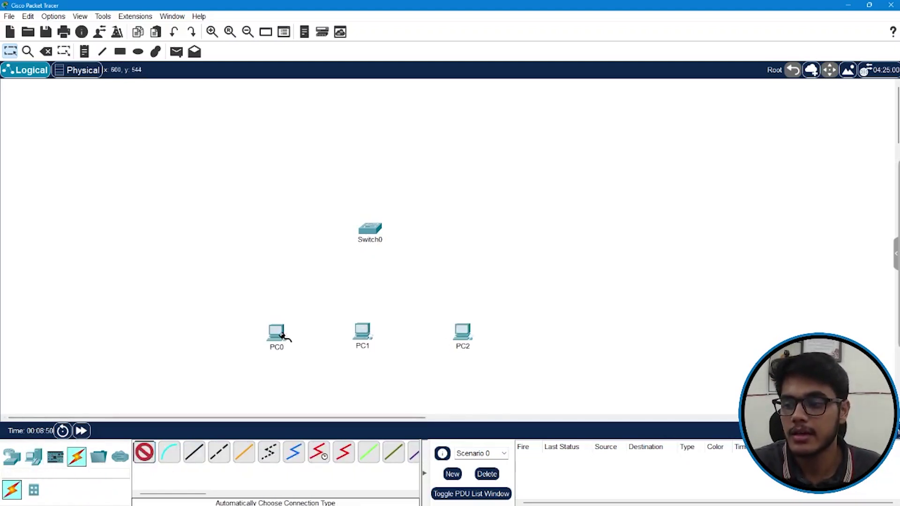
click(281, 333)
click(369, 230)
click(368, 230)
click(366, 334)
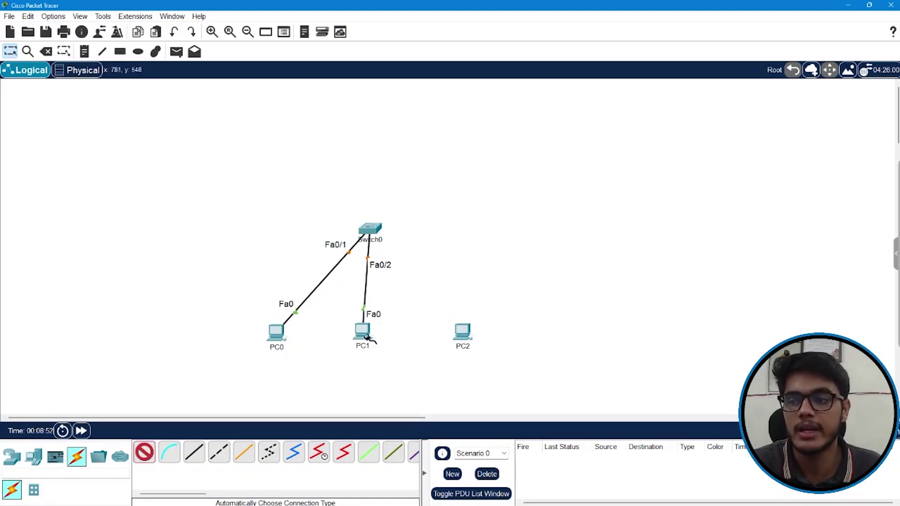
click(465, 330)
click(371, 228)
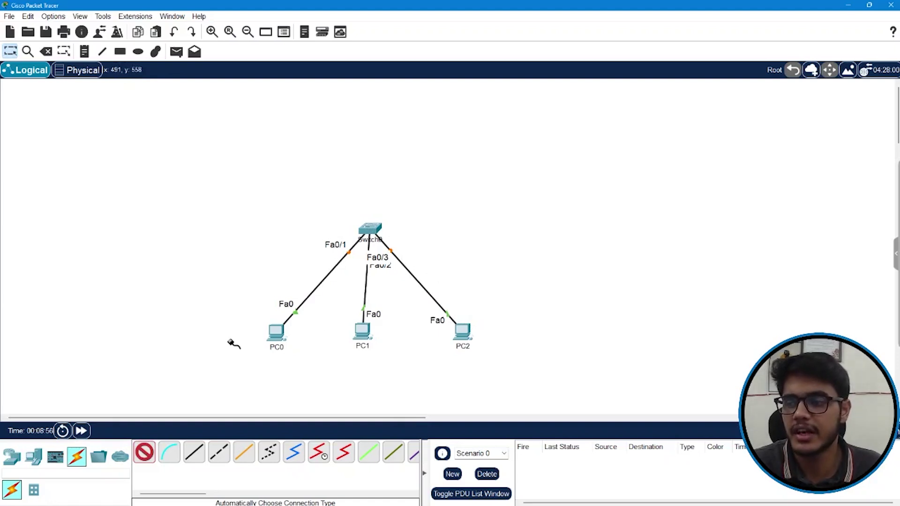
click(17, 54)
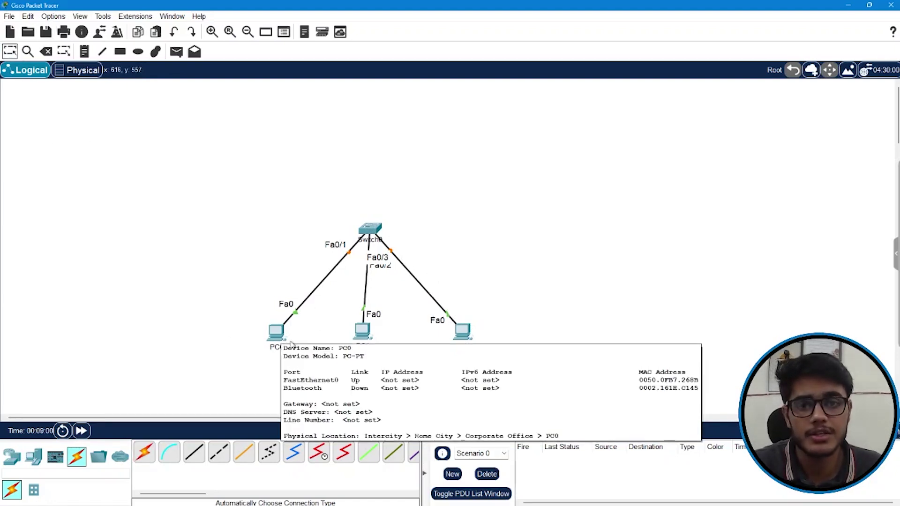
Step: Add notes 192.168.1.10, 192.168.2.10 and 192.168.3.10 beneath PC0, PC1 and PC2
key(n)
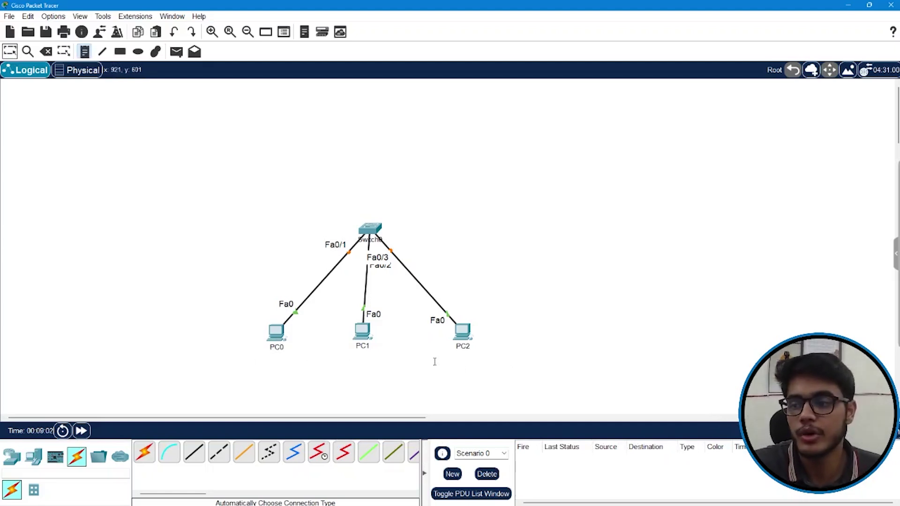
click(249, 357)
text(1)
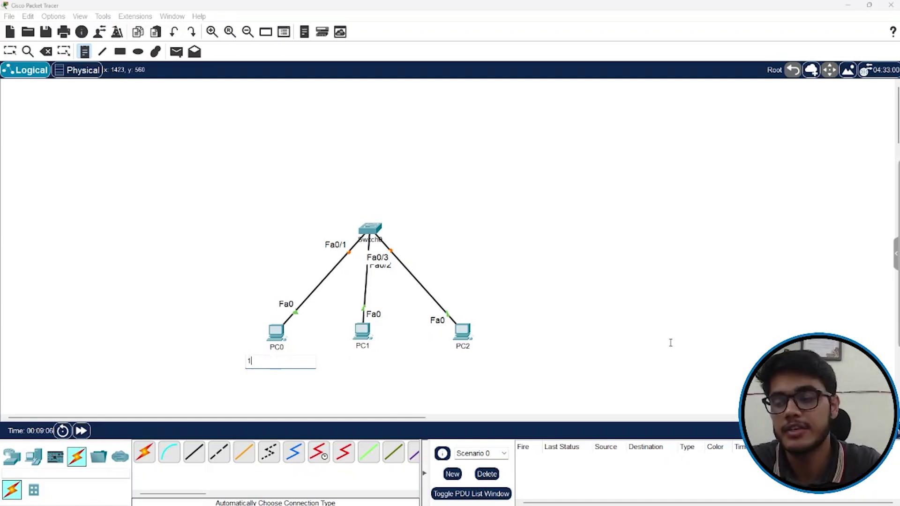
text(92.168.1.10)
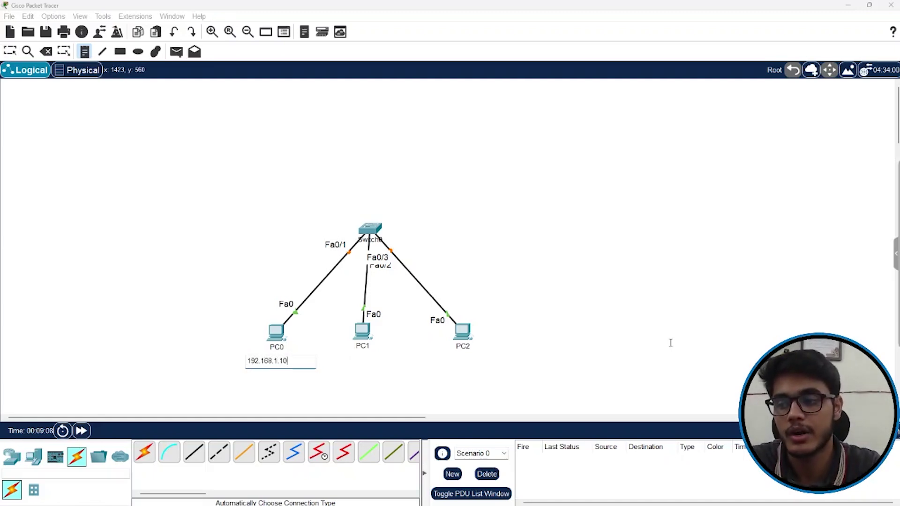
click(345, 359)
text(192.1)
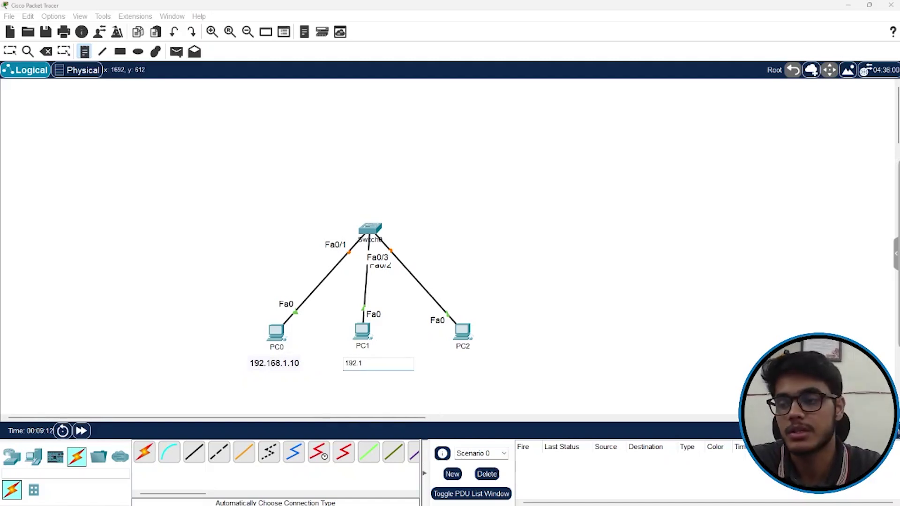
text(68.2.10)
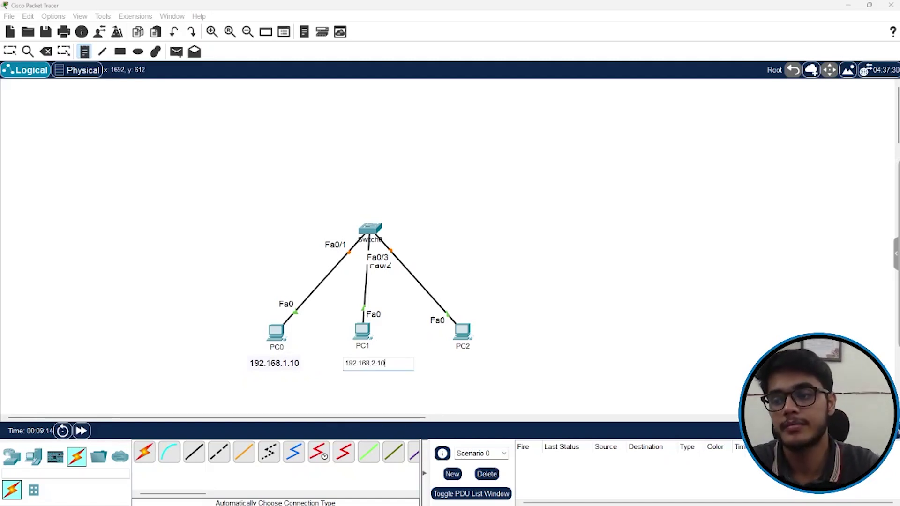
click(449, 362)
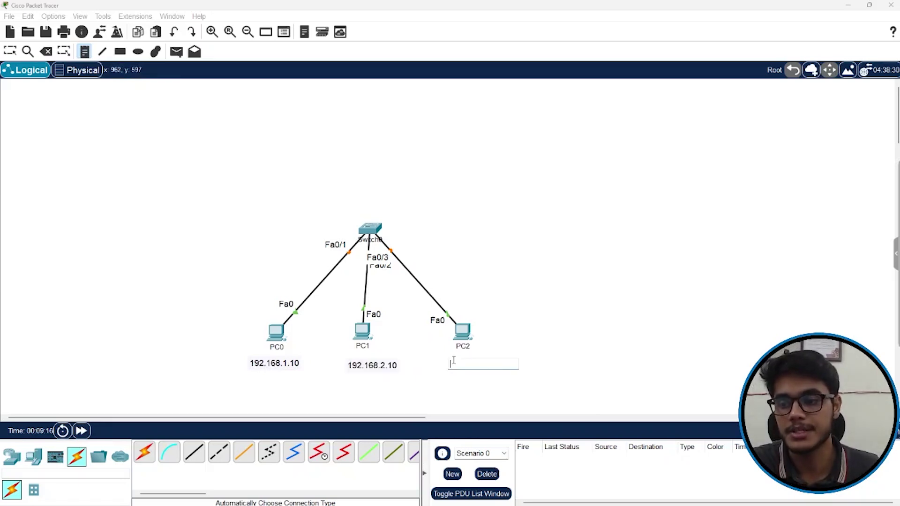
text(192.16)
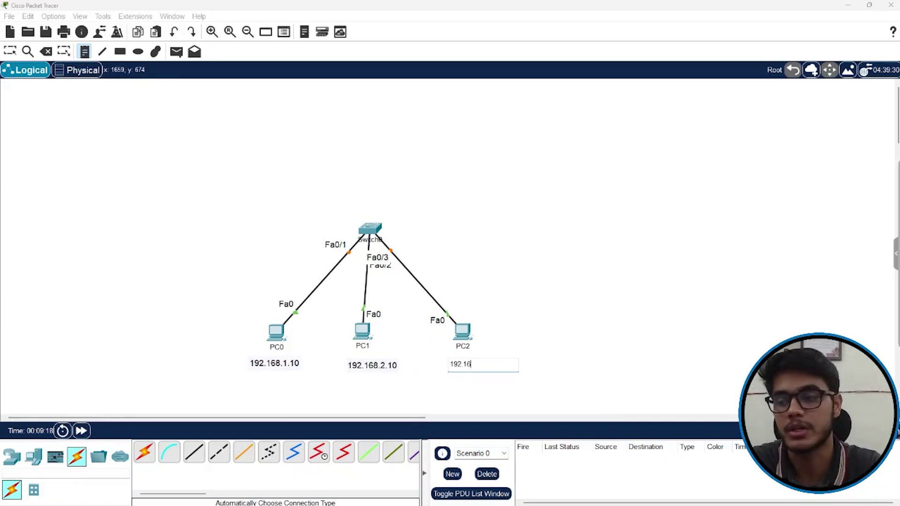
text(8.3.10)
click(515, 282)
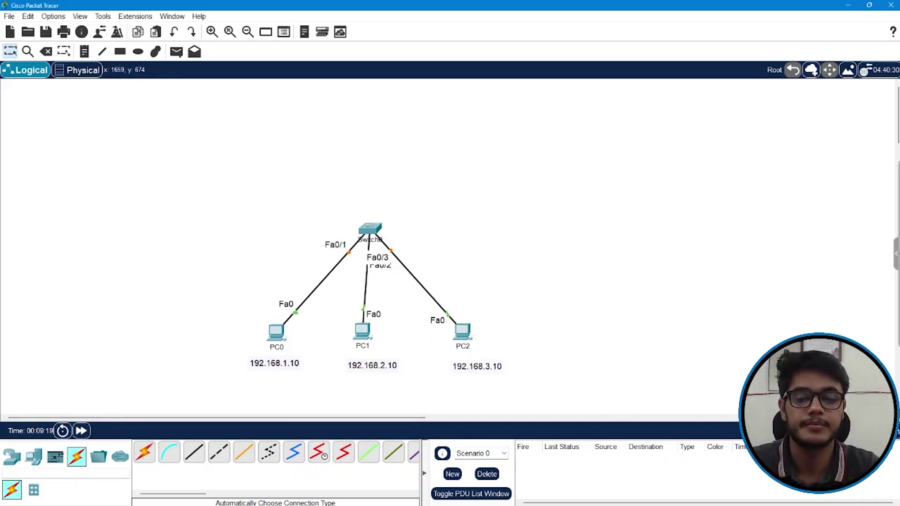
Step: Enter PC0's 192.168 IPv4 address with the auto-filled 255.255.255.0 mask, then close its window
click(289, 338)
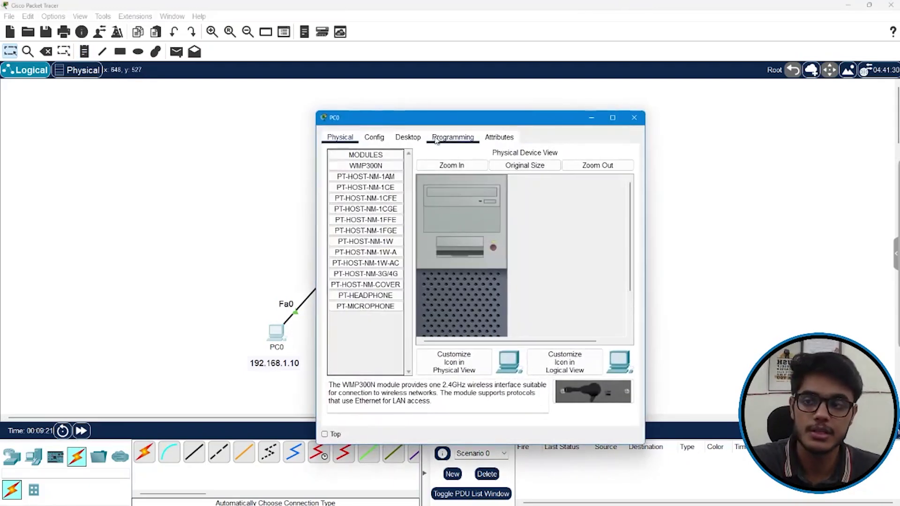
click(408, 137)
click(356, 176)
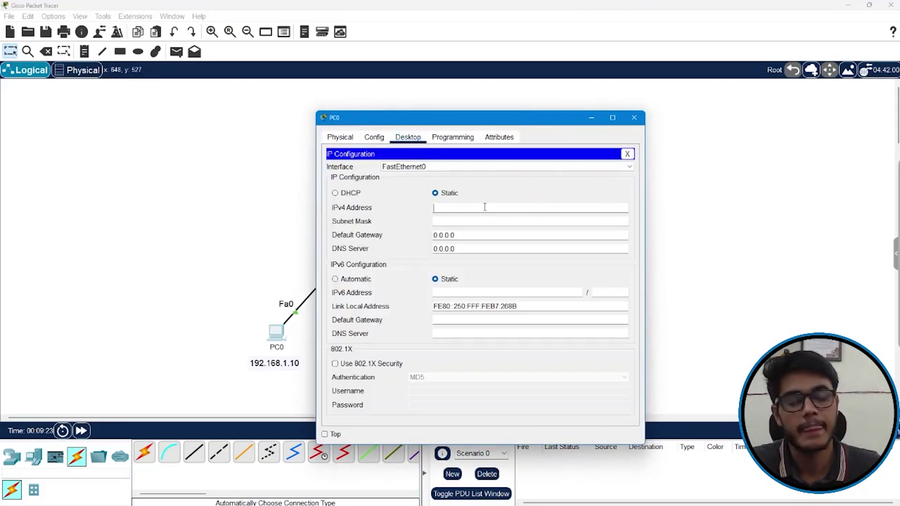
click(484, 206)
text(192.168.1.10)
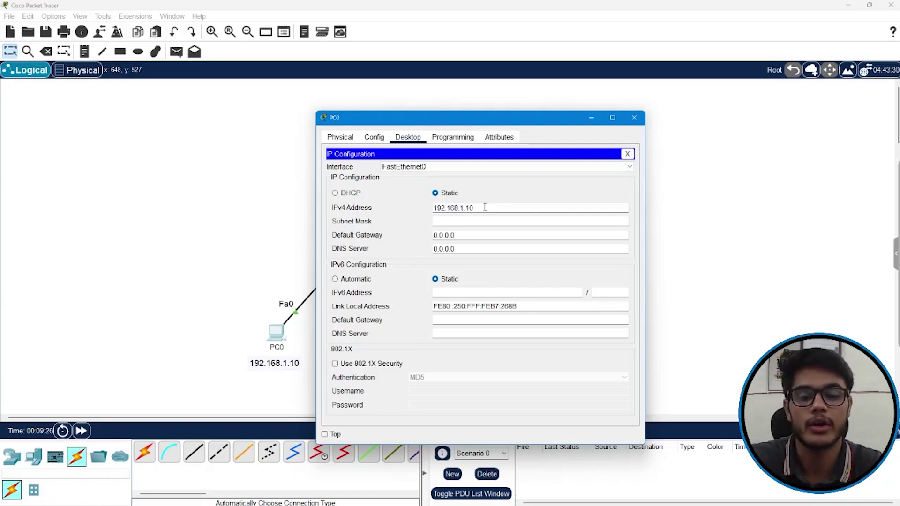
key(Tab)
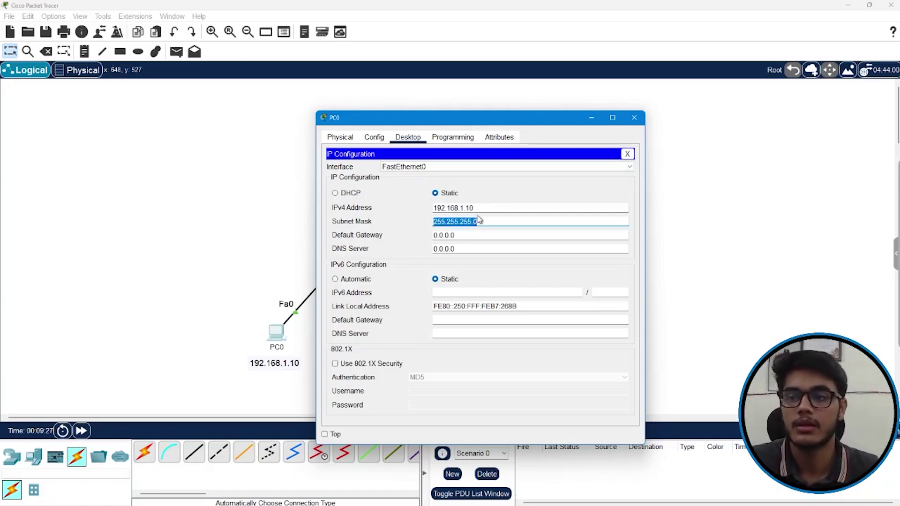
key(Tab)
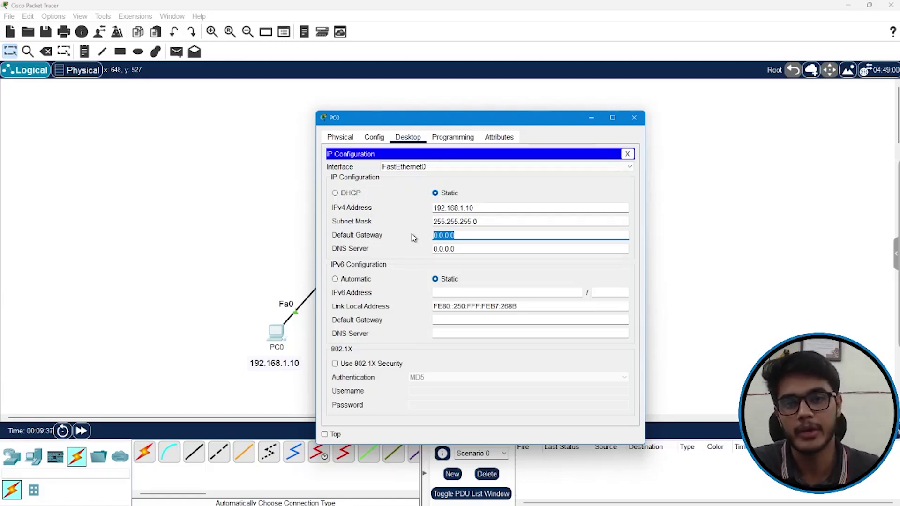
click(634, 117)
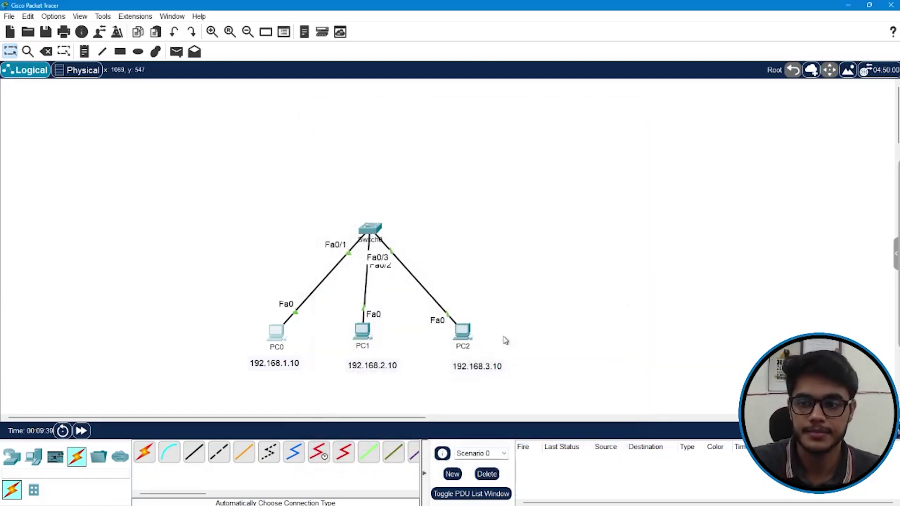
Step: Enter PC1's 192.168 IPv4 address with the auto-filled 255.255.255.0 mask, then close its window
click(363, 332)
click(407, 137)
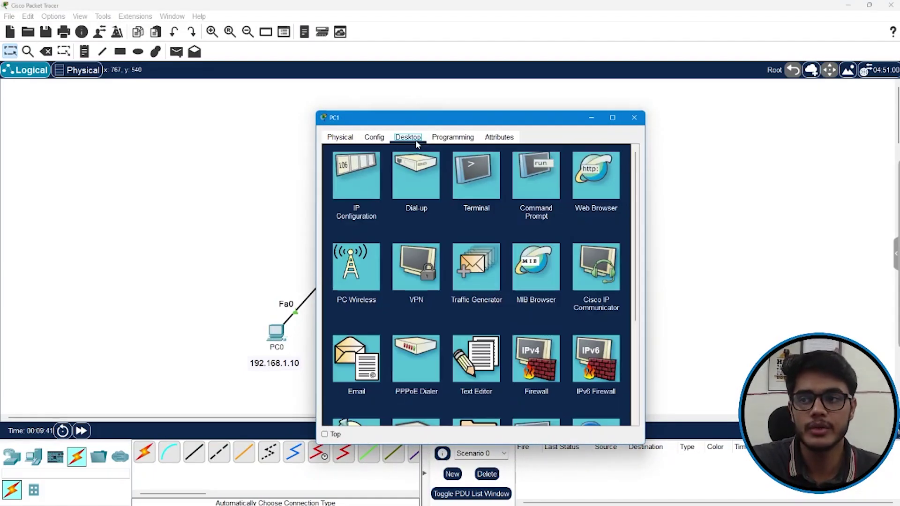
click(358, 174)
click(481, 208)
text(192.168.2.10)
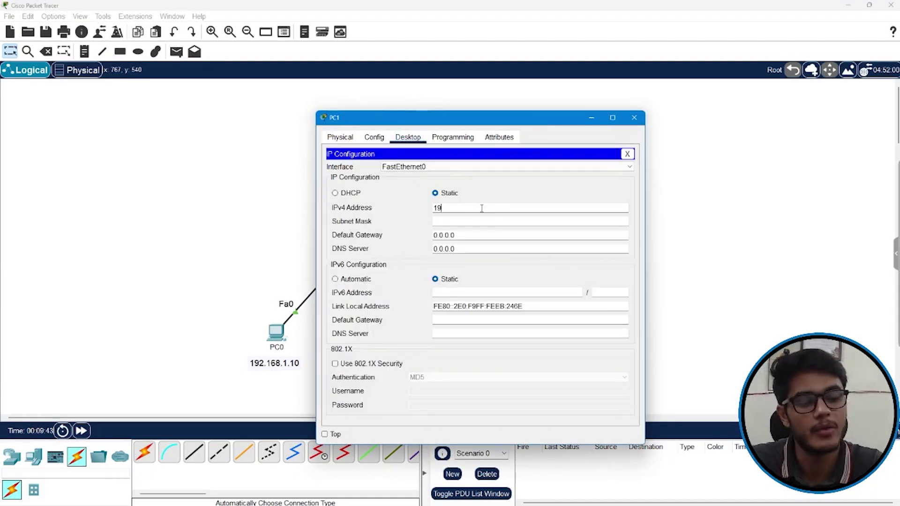
click(531, 220)
click(634, 117)
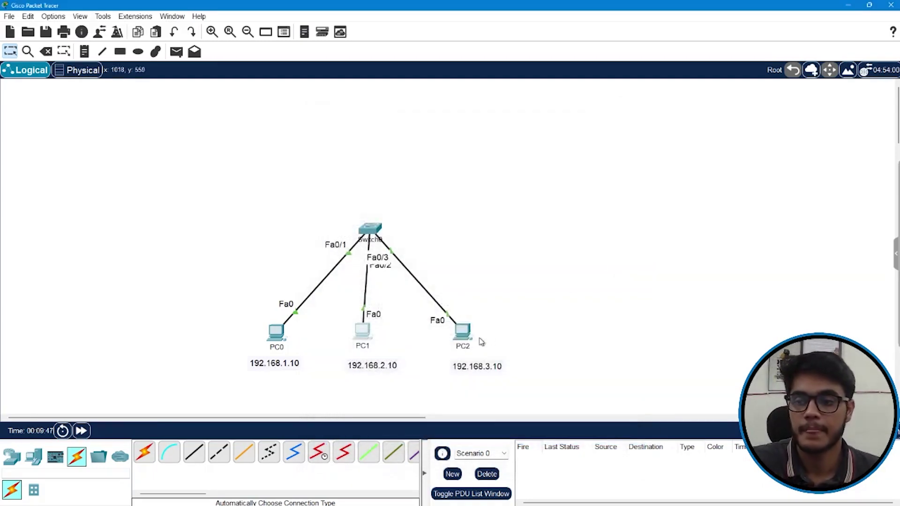
Step: Set PC2's IPv4 address to 192.168.3.10 with mask 255.255.255.0 and close its window
click(463, 332)
click(407, 137)
click(361, 173)
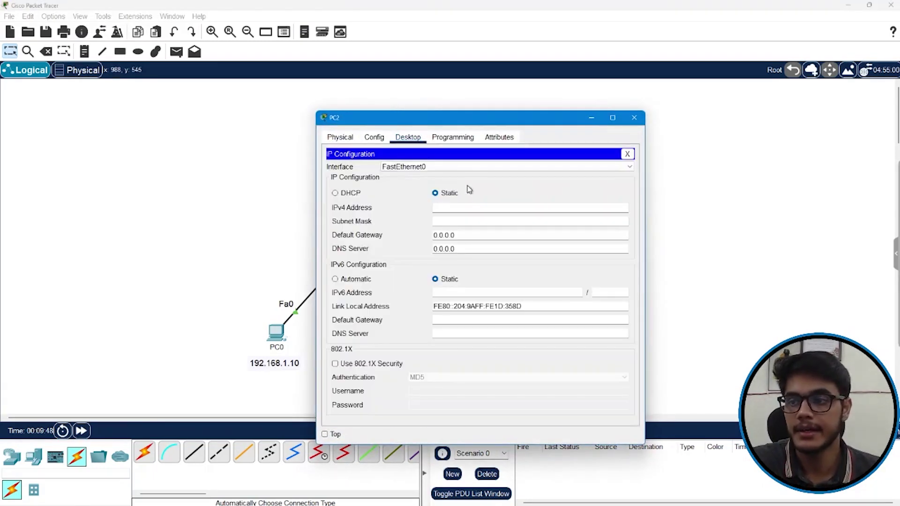
click(484, 207)
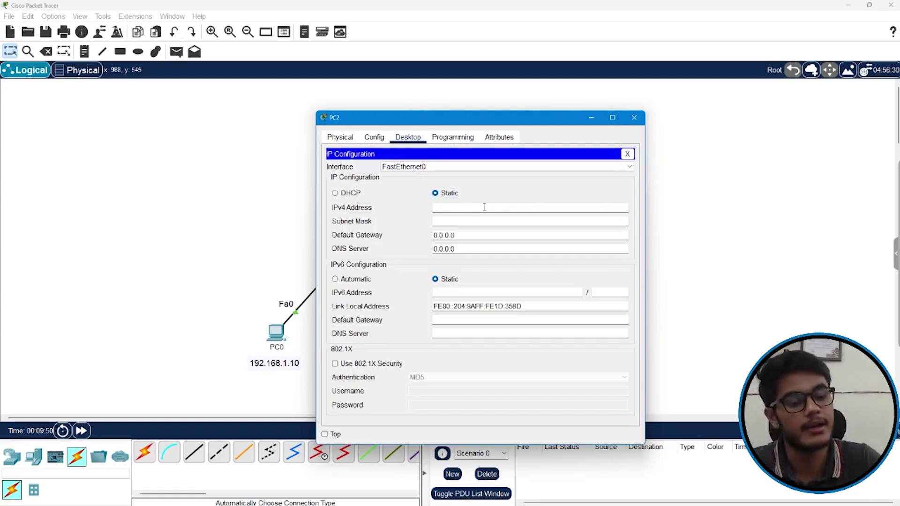
text(192.168.3.1)
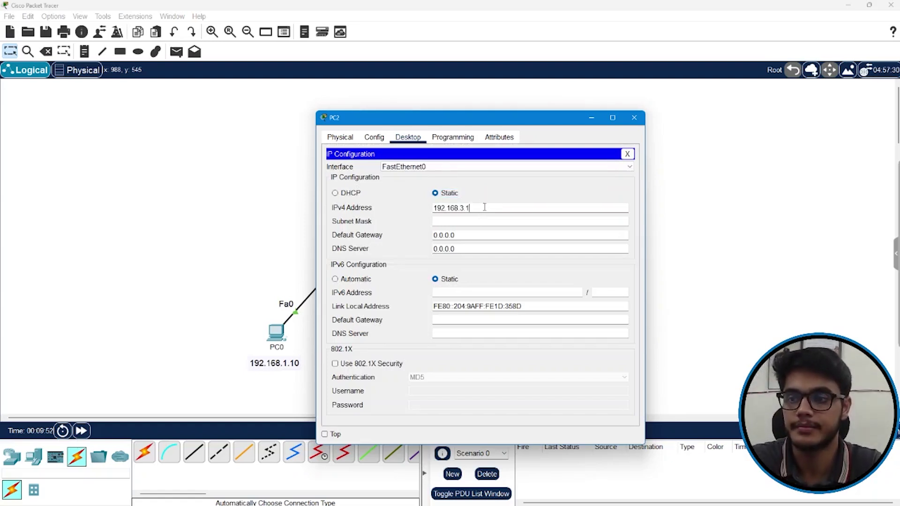
text(0)
key(Tab)
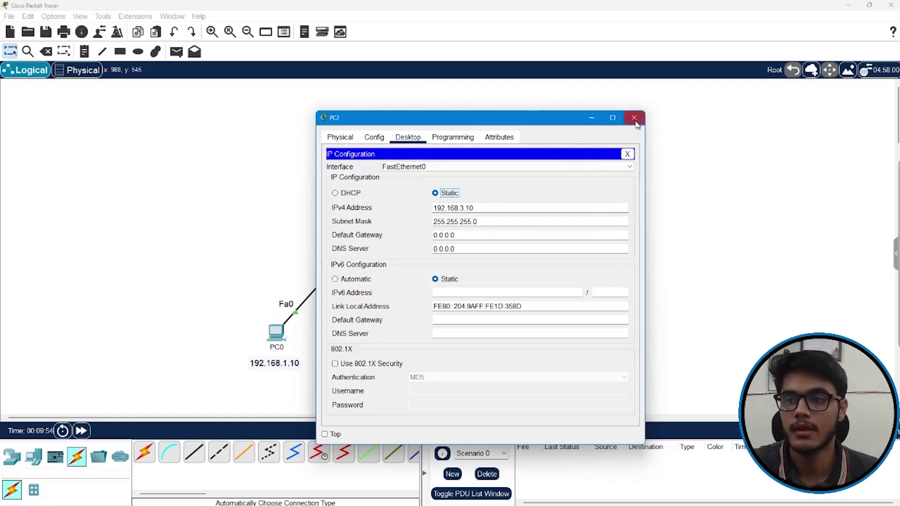
click(634, 117)
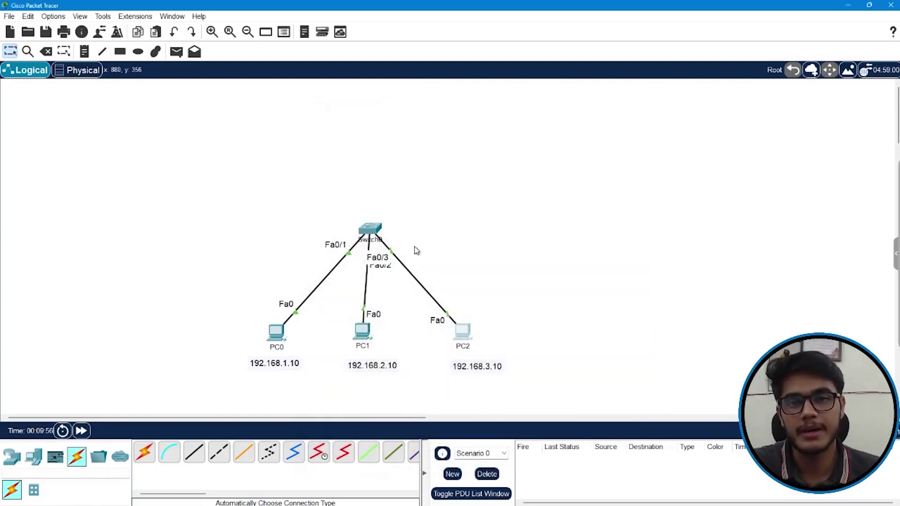
click(377, 233)
Step: In Switch0's CLI, enter enable and run show vlan brief
click(399, 138)
drag(463, 119, 656, 88)
key(Return)
key(Return)
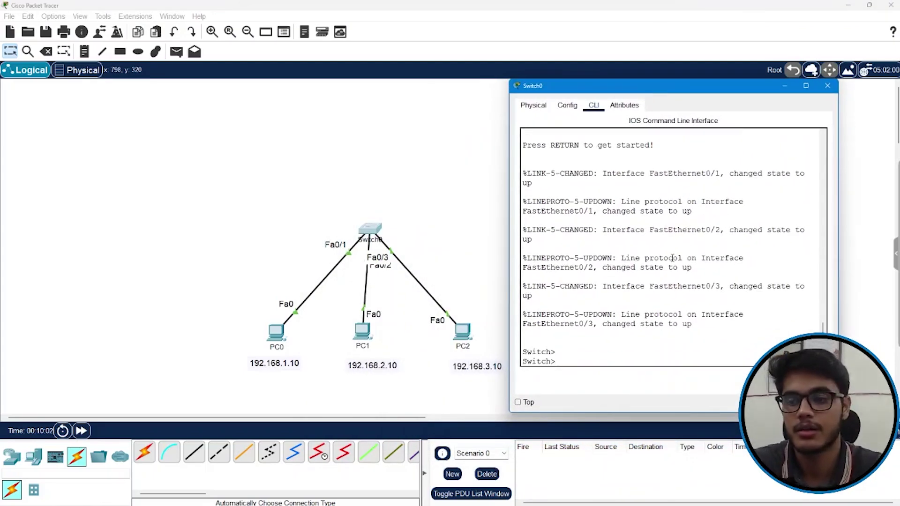
text(enable)
key(Return)
text(show)
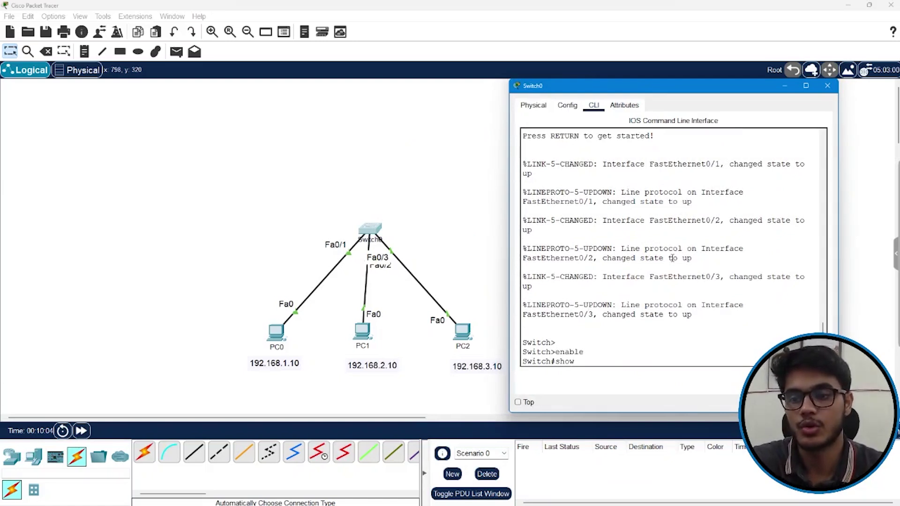
text( vlab brief)
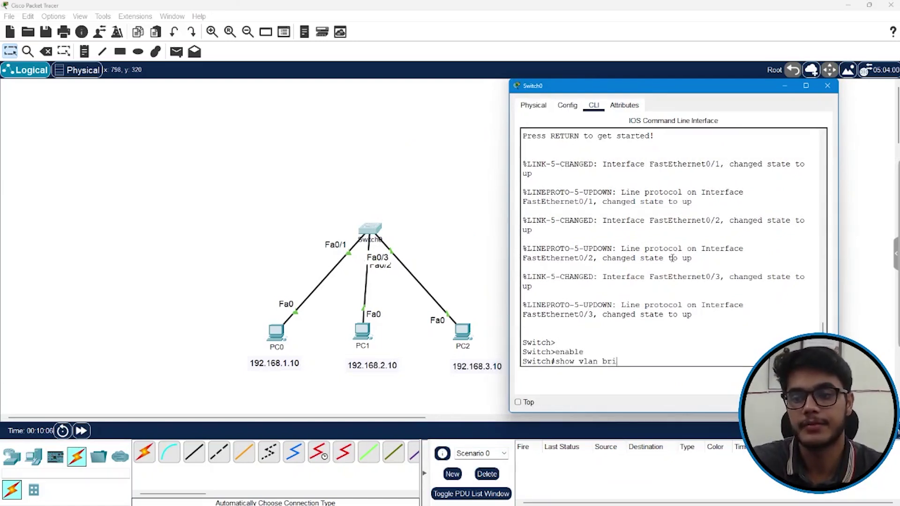
key(Return)
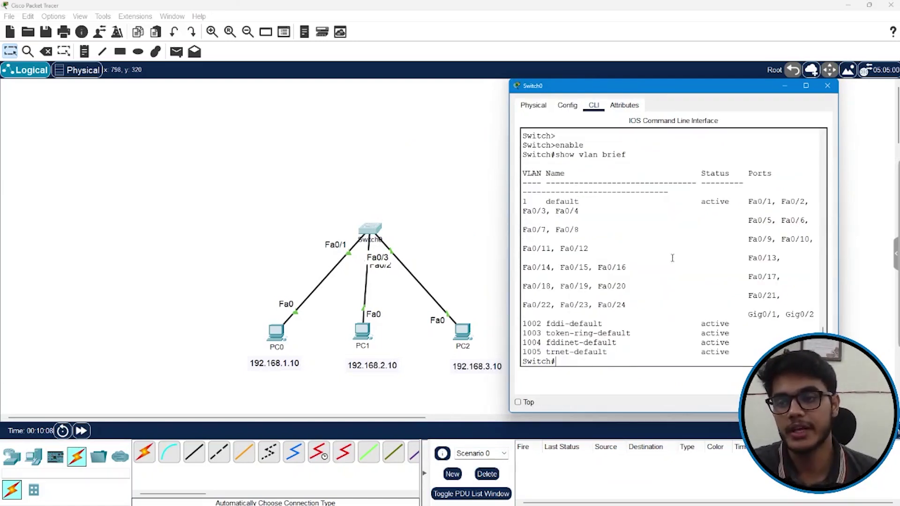
Step: Widen the switch window and highlight the ports listed under default VLAN 1
drag(510, 336, 307, 336)
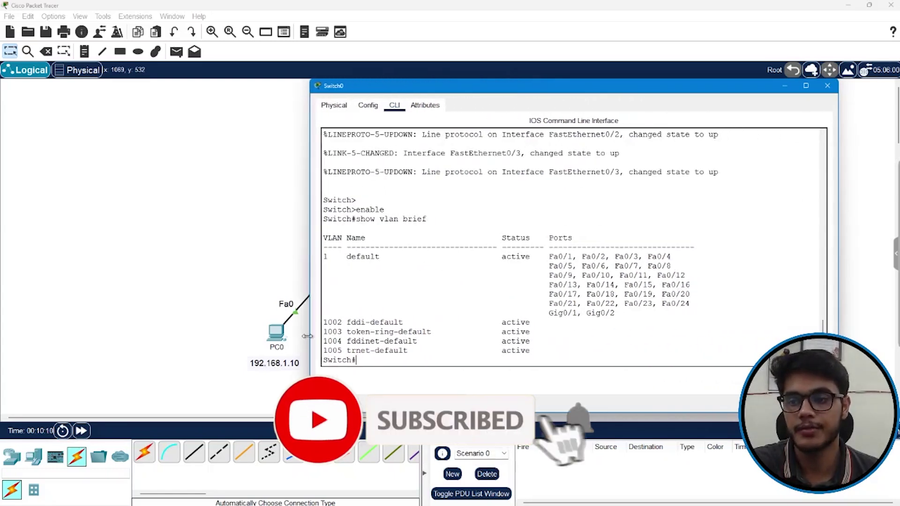
drag(615, 313, 549, 256)
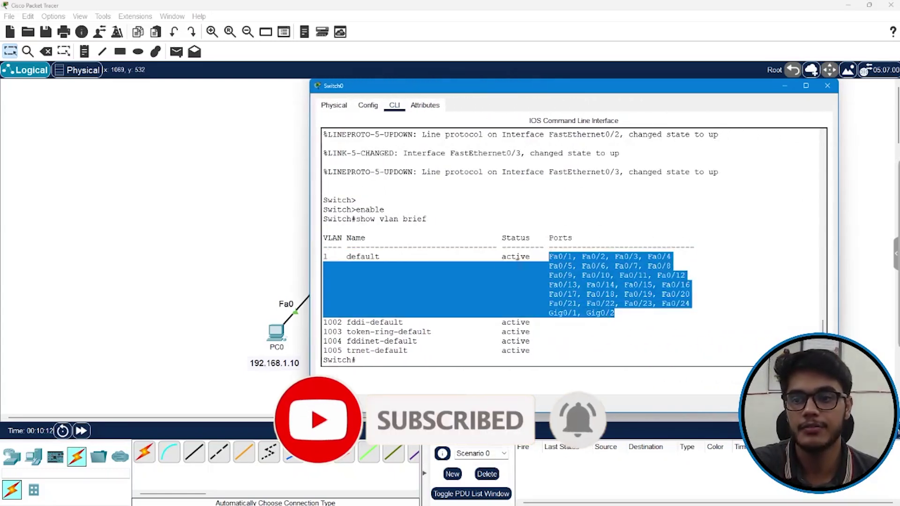
drag(380, 256, 299, 262)
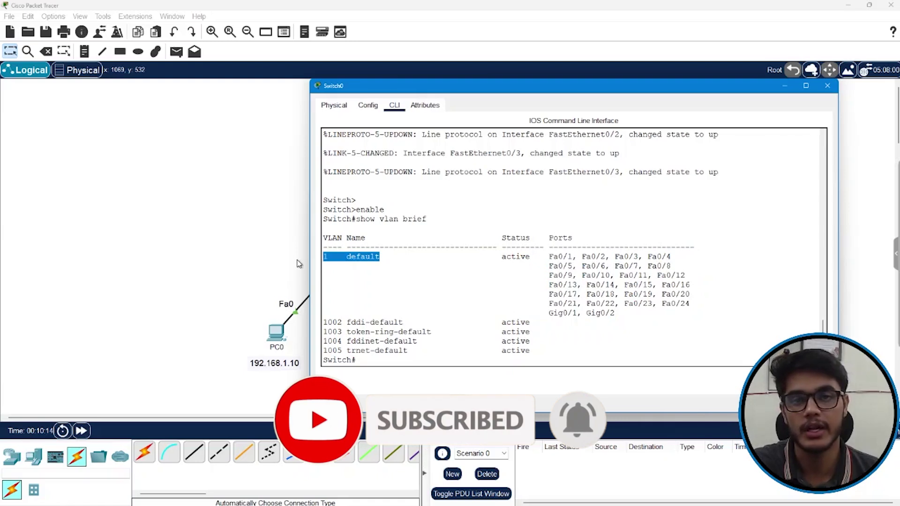
click(620, 306)
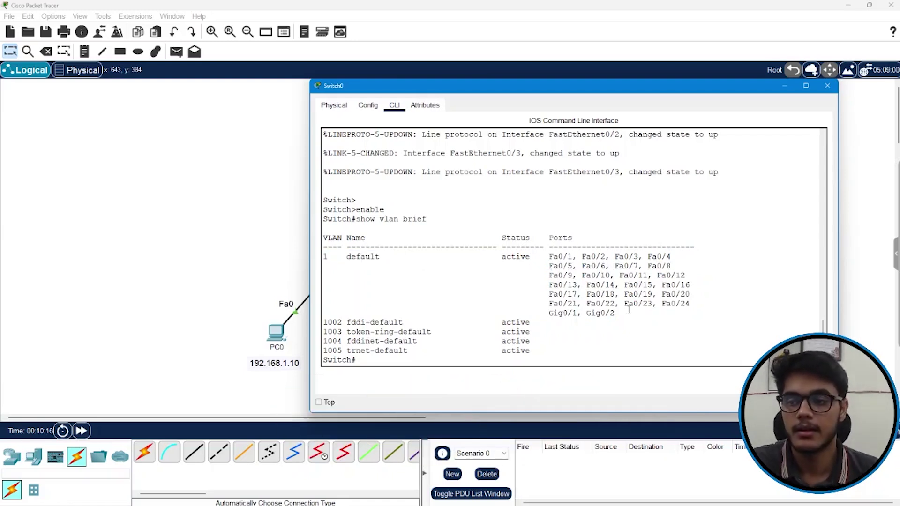
Step: Enter global configuration with conf t and create VLAN 10 named RED
text(conf t)
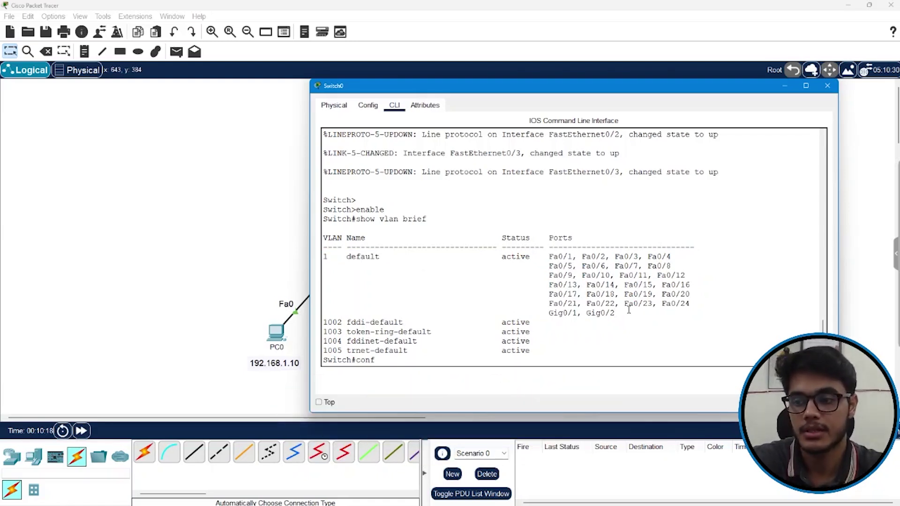
key(Return)
key(Return)
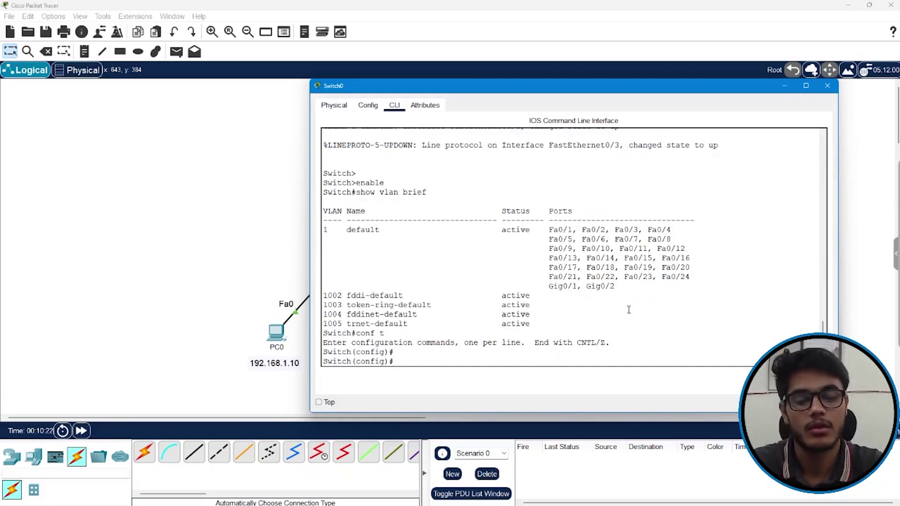
text(vlan 20)
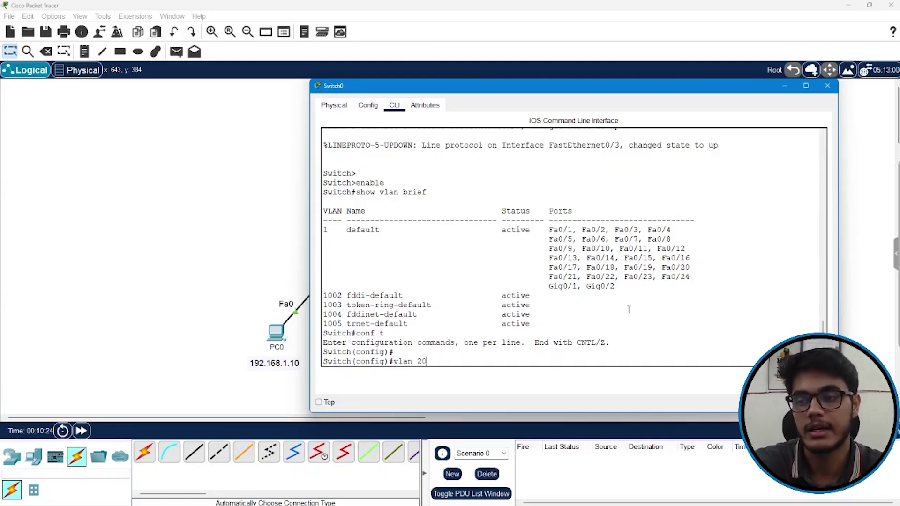
key(BackSpace)
key(BackSpace)
text(10)
key(Return)
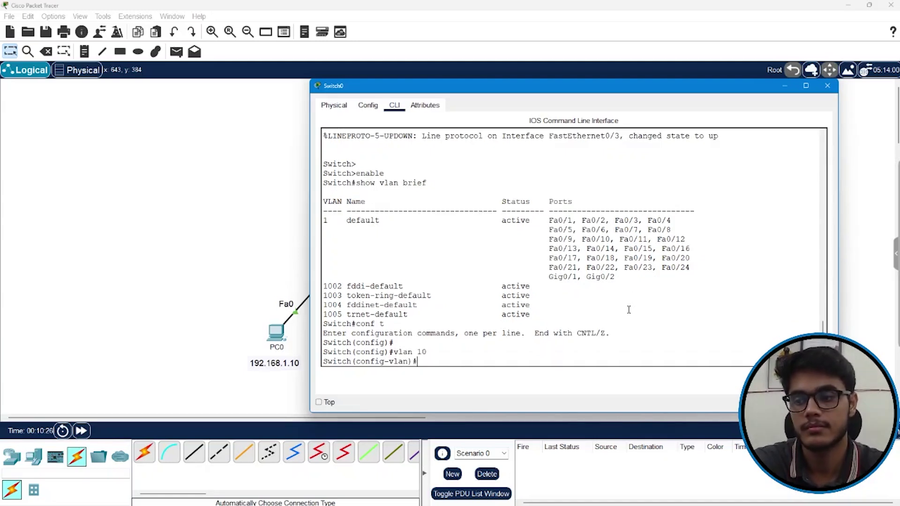
text(name)
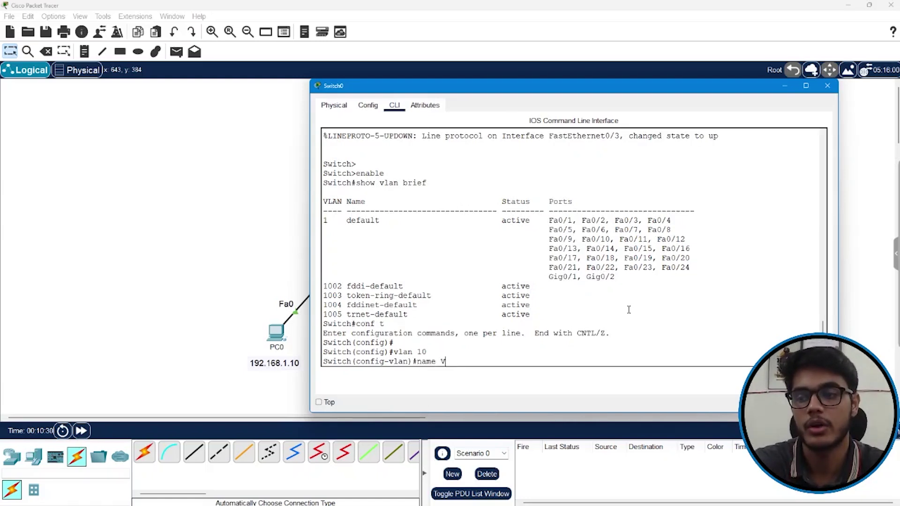
text( RED)
key(Return)
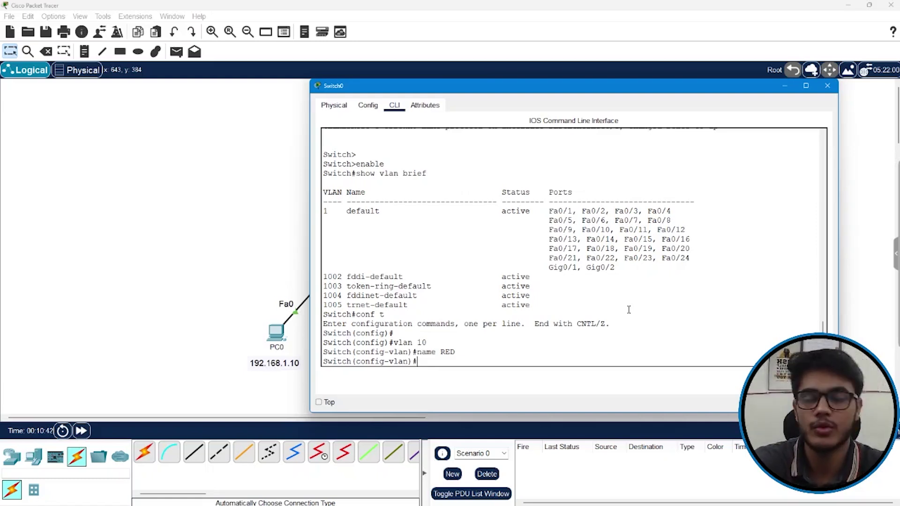
Step: Create VLAN 20 named BLUE and VLAN 30 named BLACK, then exit VLAN configuration
text(vo)
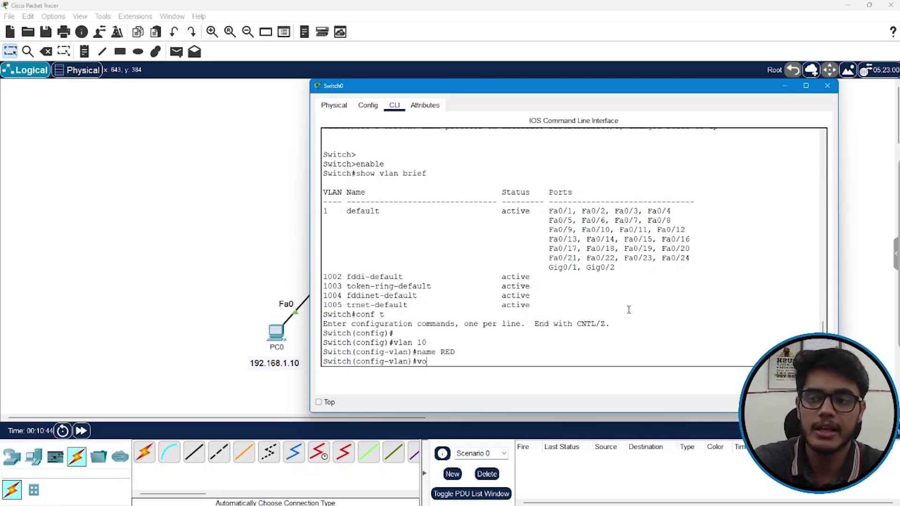
text(lan 30)
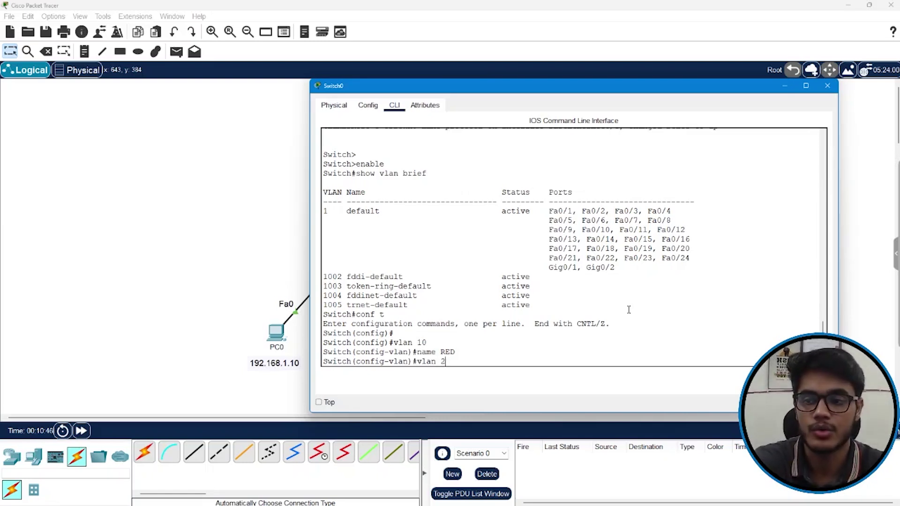
text(0)
key(Return)
text(name)
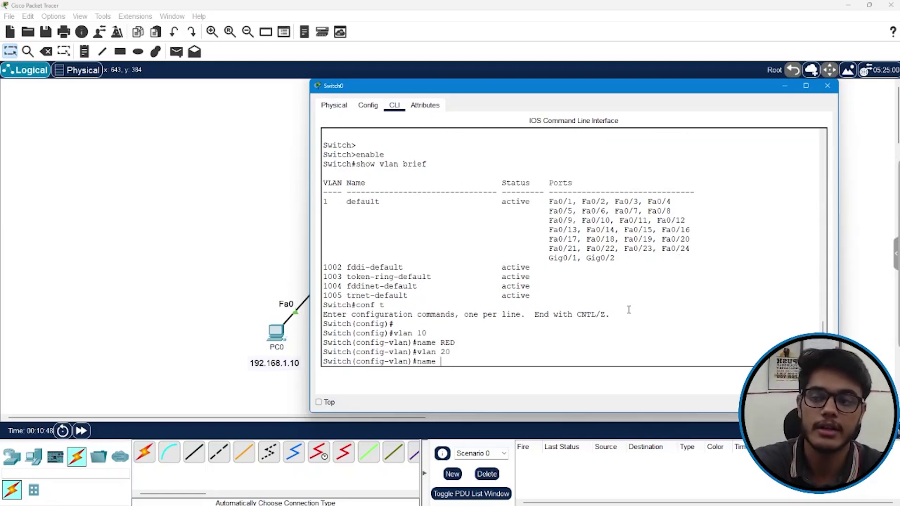
text( BLUE)
key(Return)
text(vlan 30)
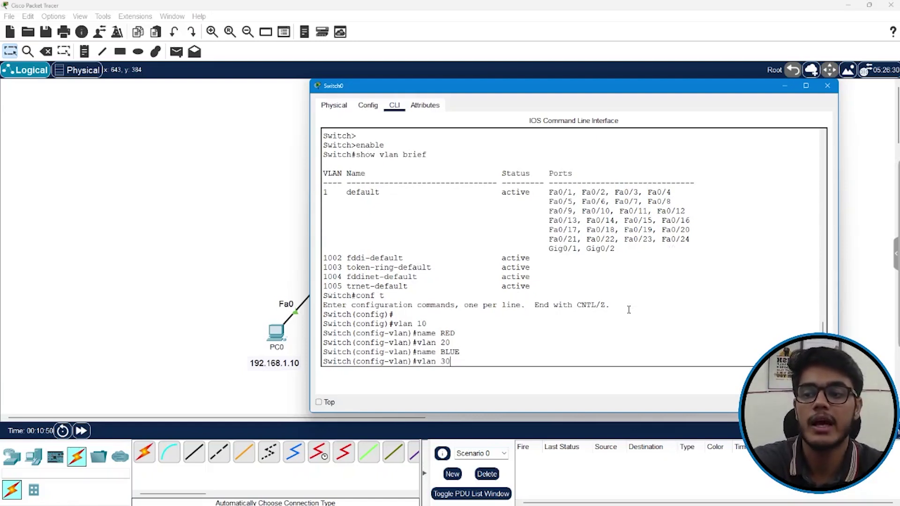
key(Return)
text(name B)
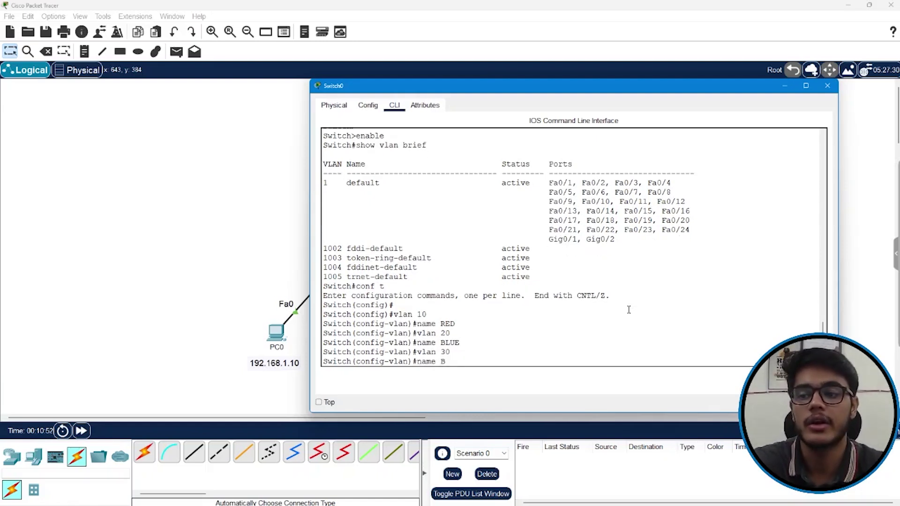
text(LACK)
key(Return)
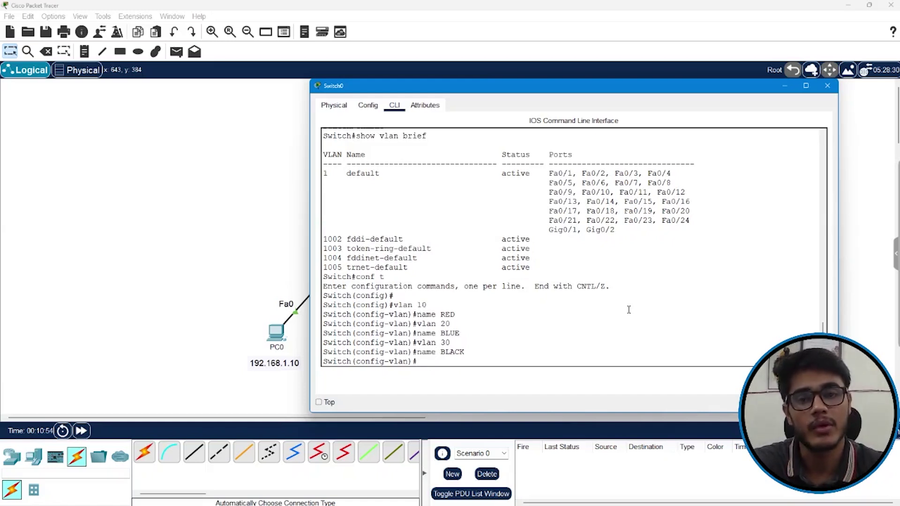
text(exit)
key(Return)
key(Return)
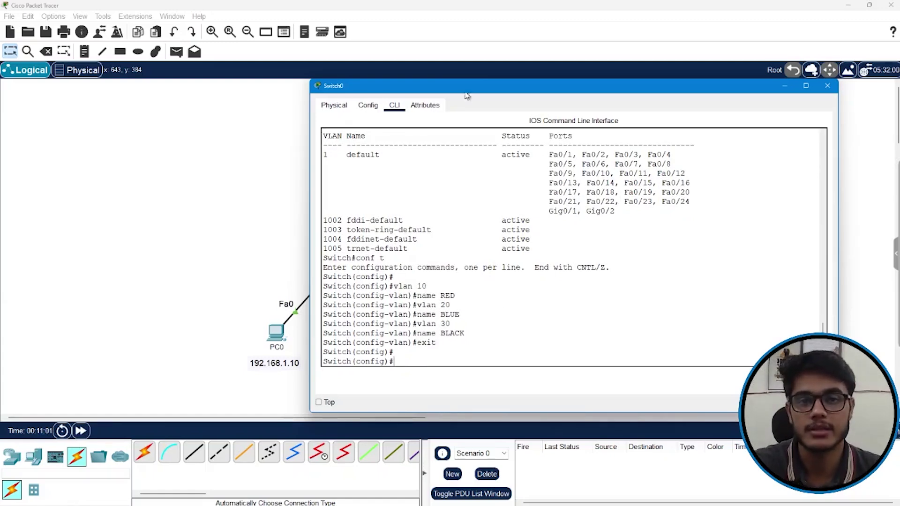
Step: Move the switch window aside, highlight the vlan 10 command, and return to the canvas
drag(480, 90, 616, 62)
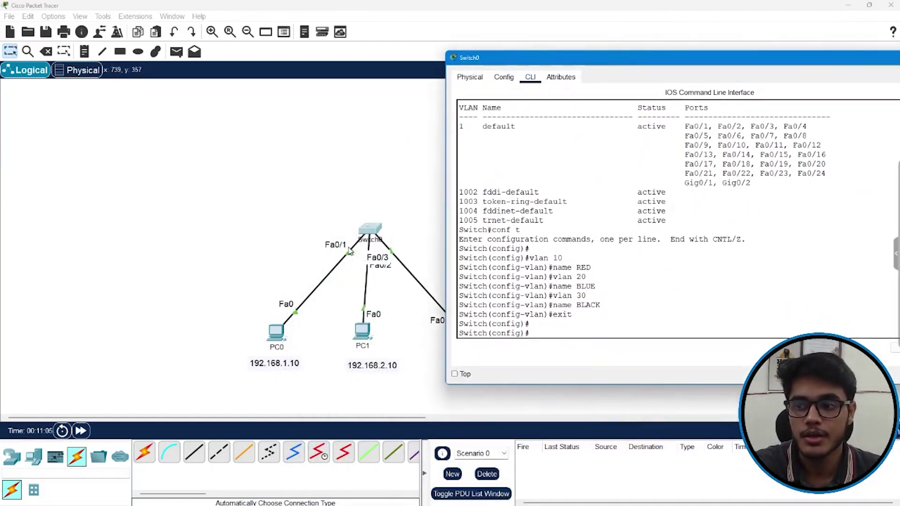
drag(520, 259, 563, 259)
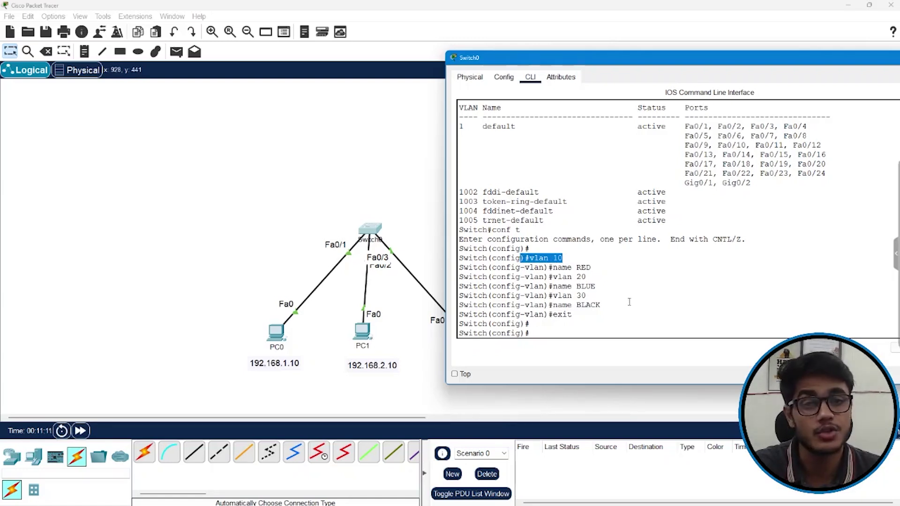
click(407, 206)
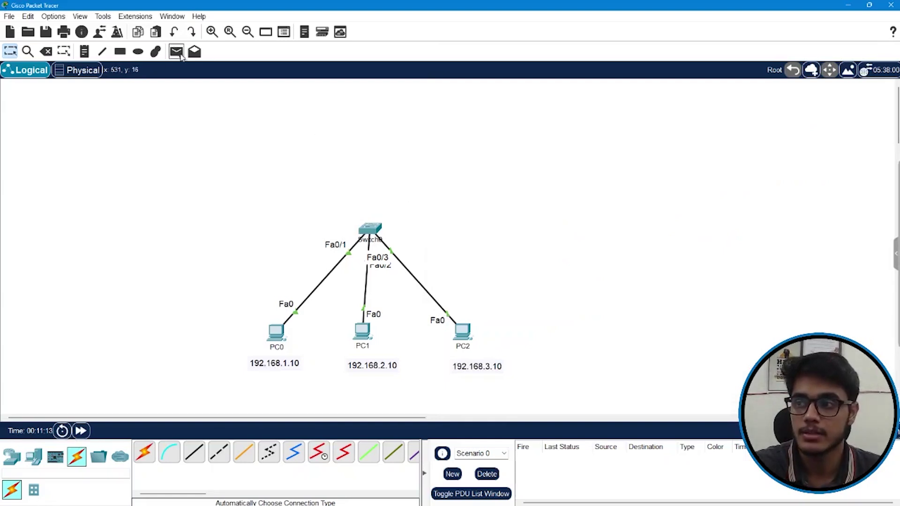
Step: Draw a filled light green rectangle around PC0
click(120, 51)
click(408, 80)
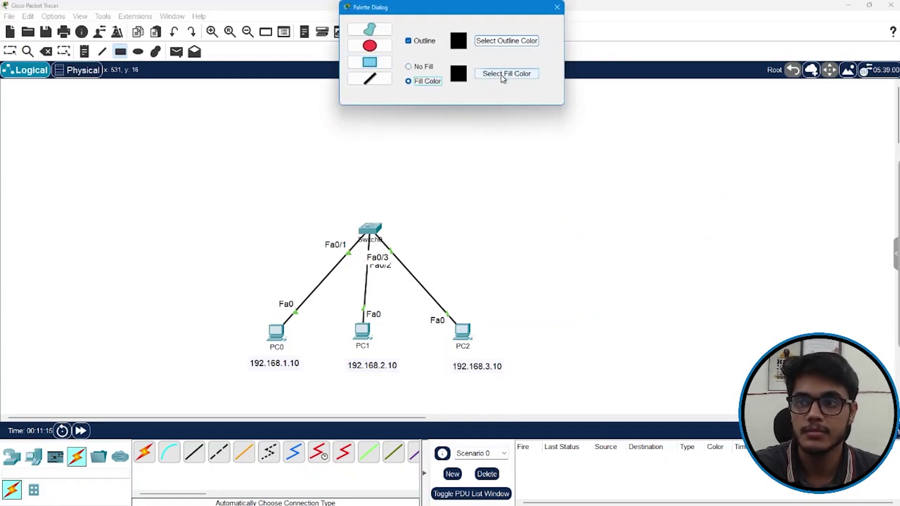
click(503, 74)
click(523, 234)
click(515, 341)
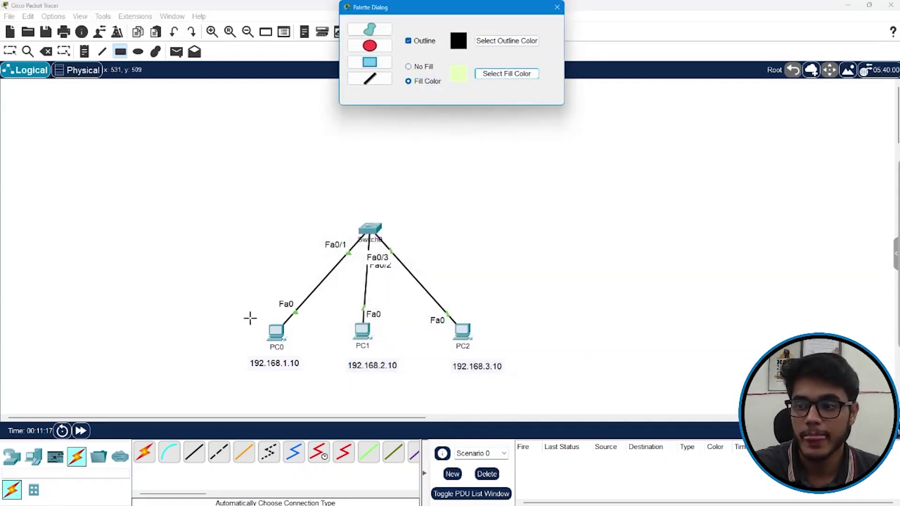
drag(242, 310, 311, 380)
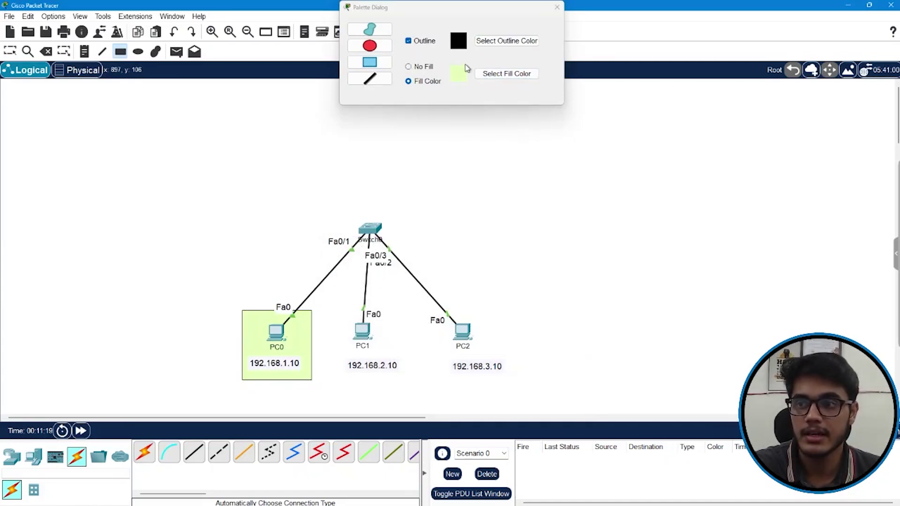
Step: Draw a mint-filled rectangle around PC1
click(505, 74)
click(503, 240)
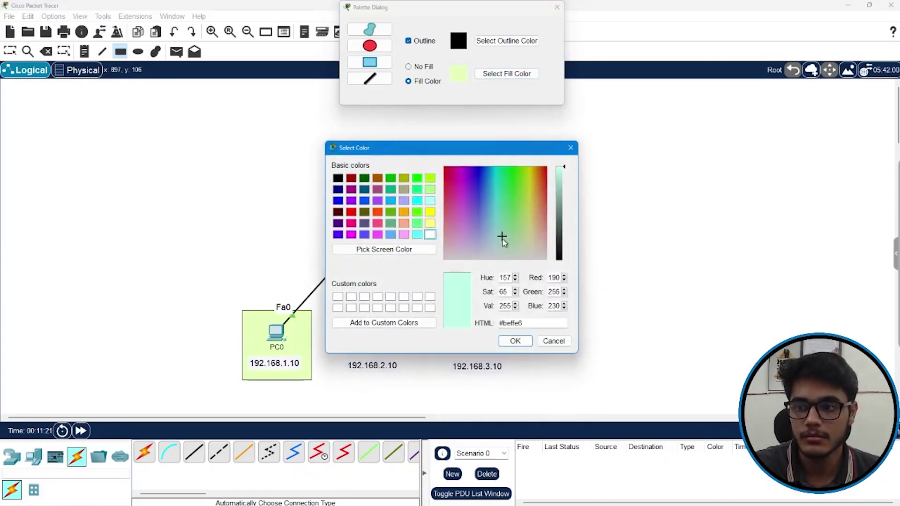
click(515, 340)
drag(333, 311, 403, 379)
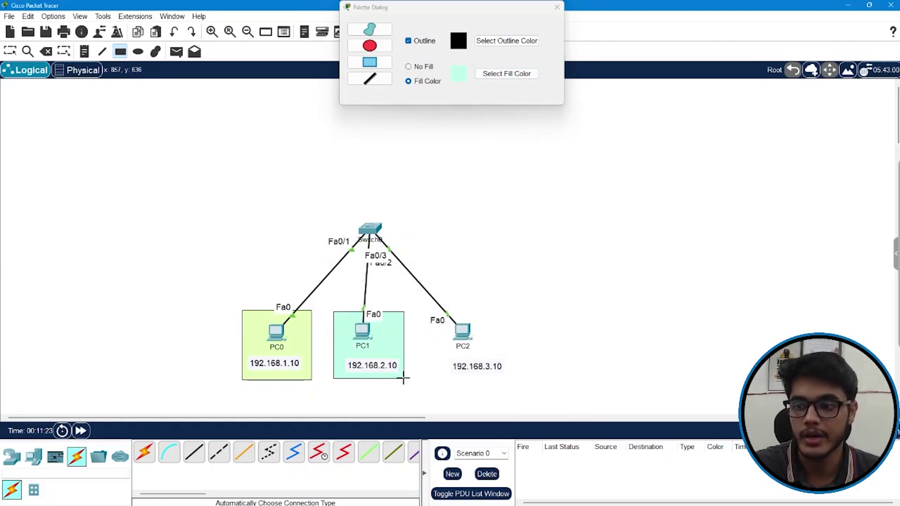
Step: Draw a pale pink rectangle around PC2 and close the colour palette
click(506, 73)
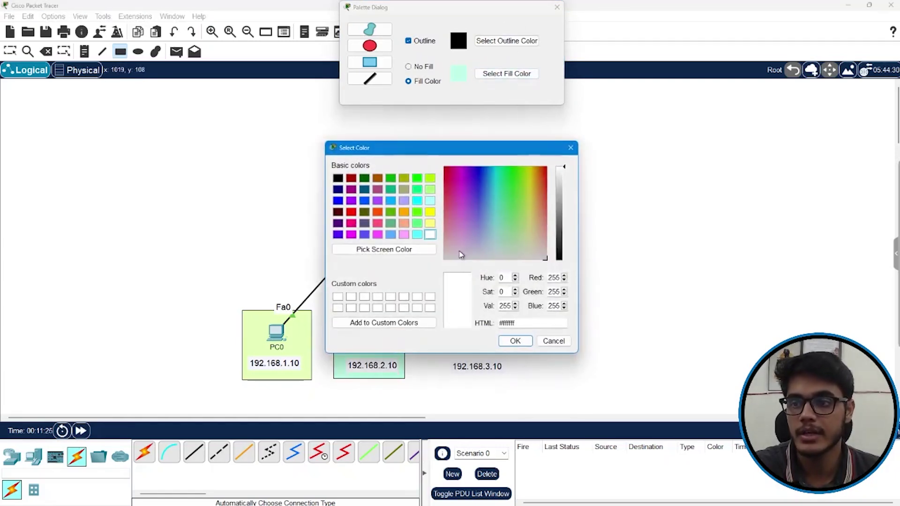
click(458, 252)
click(515, 341)
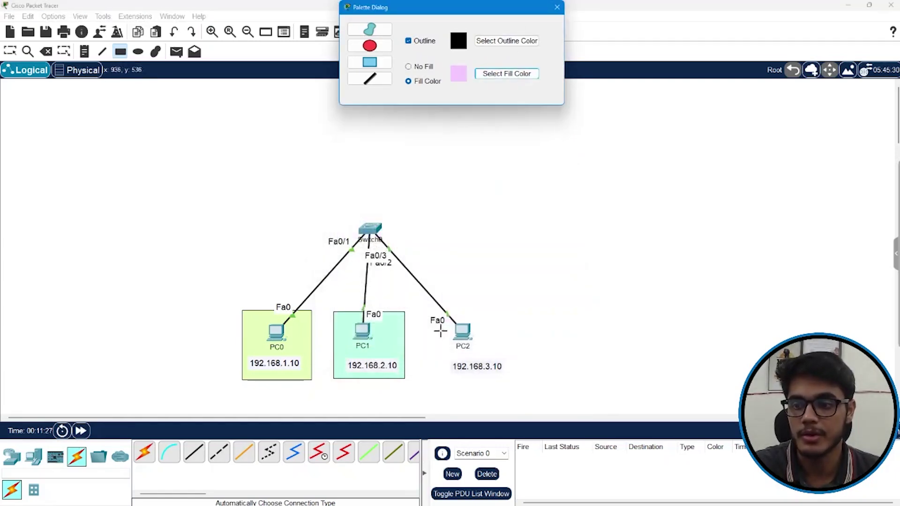
drag(434, 317, 510, 378)
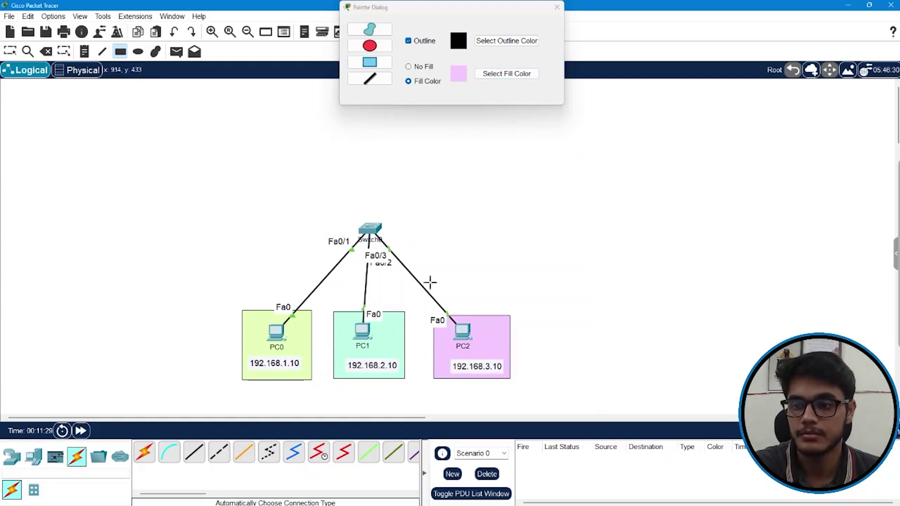
click(556, 7)
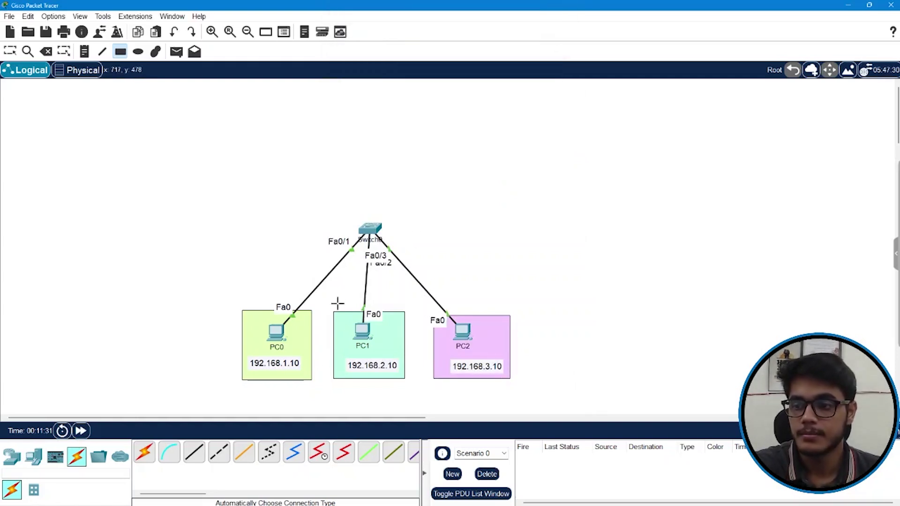
key(Escape)
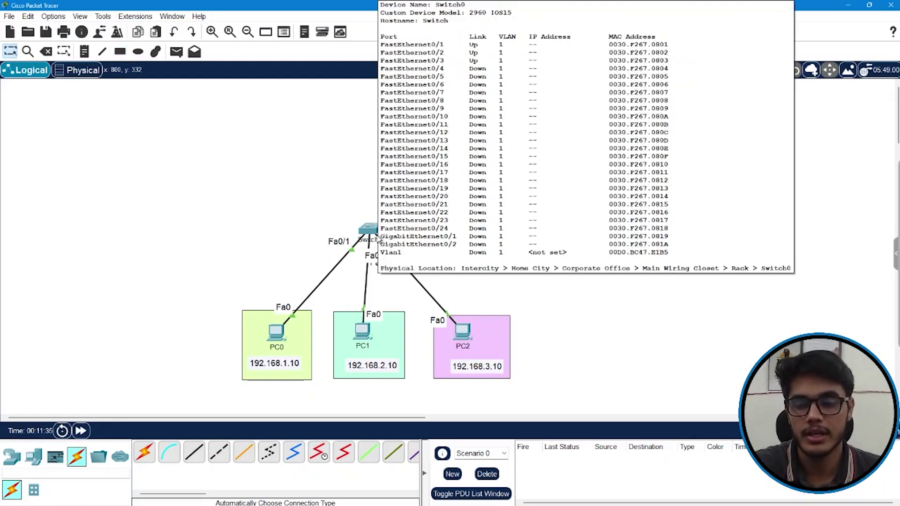
Step: Reopen Switch0's CLI, review ports Fa0/1–Fa0/3, and enter interface Fa0/1 with int fa 0/1
click(377, 235)
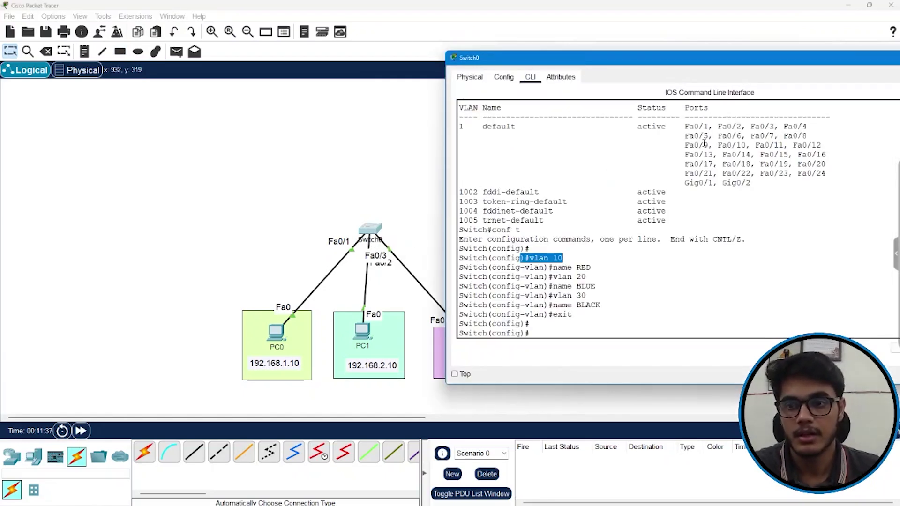
drag(685, 127, 778, 127)
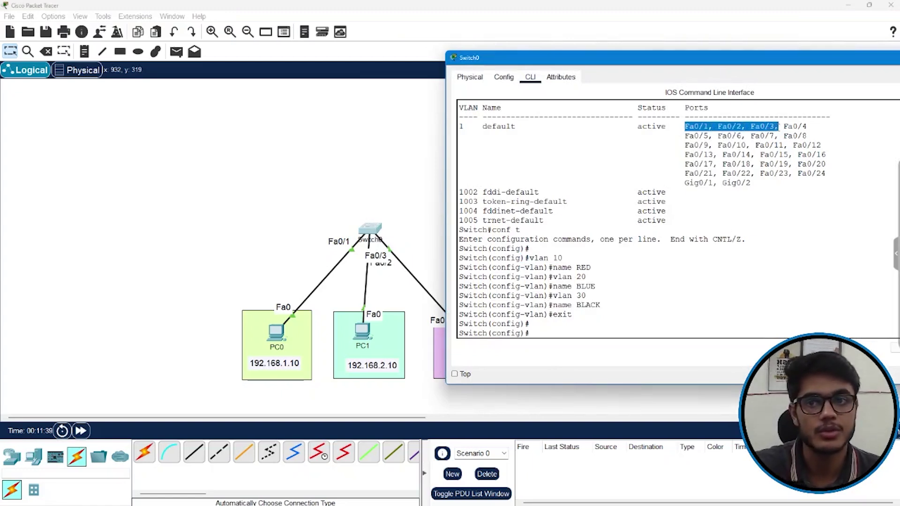
click(467, 131)
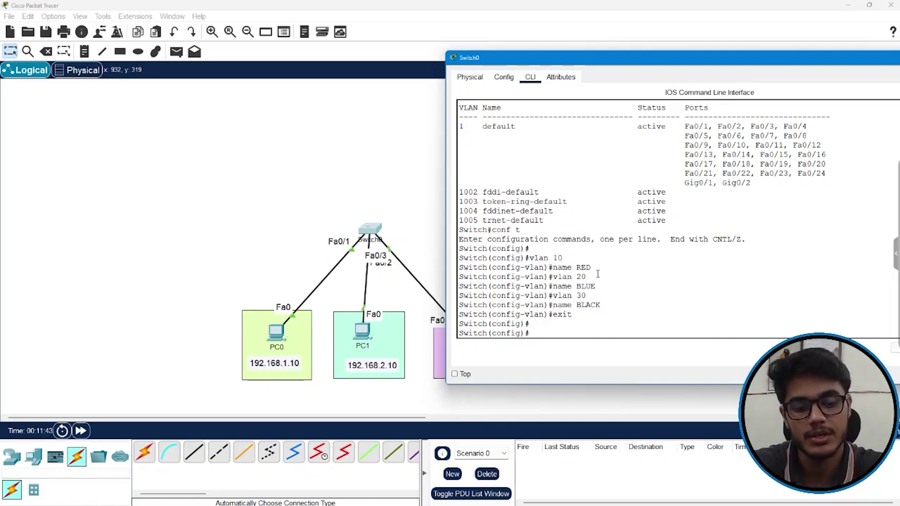
text(int fa 0/1)
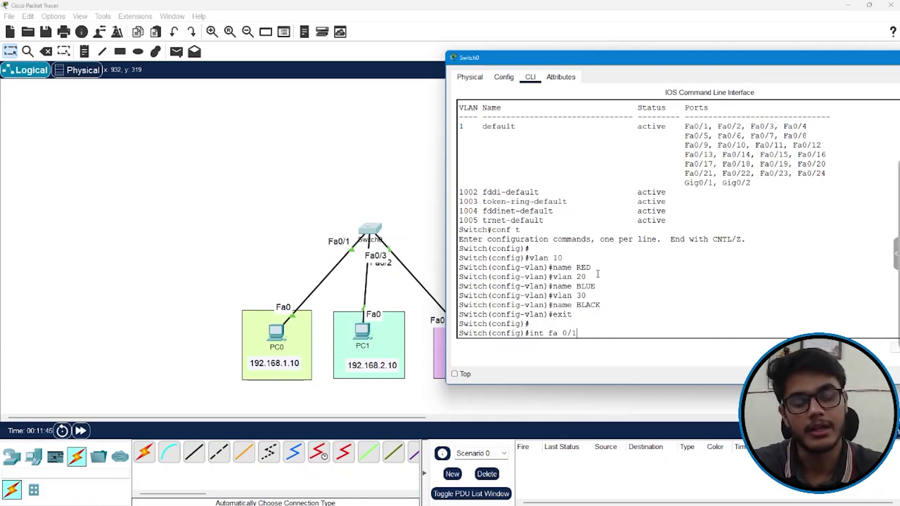
key(Return)
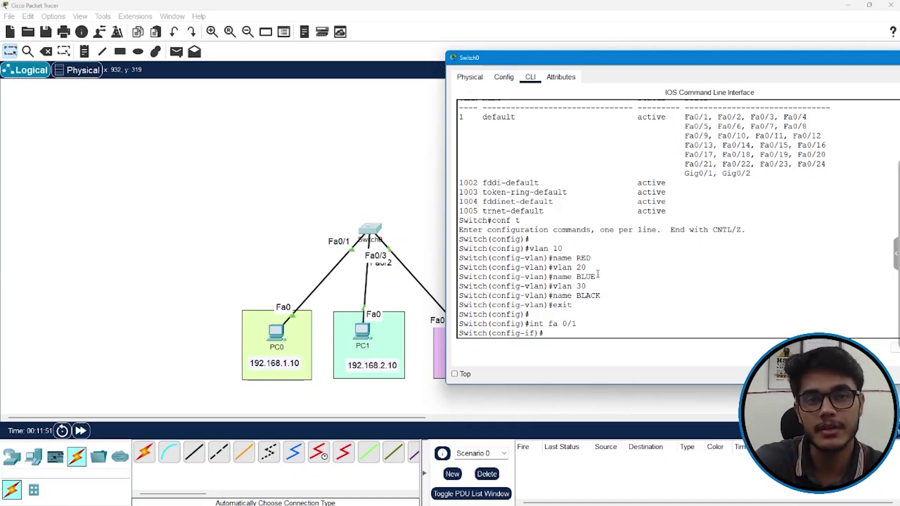
text(switchport)
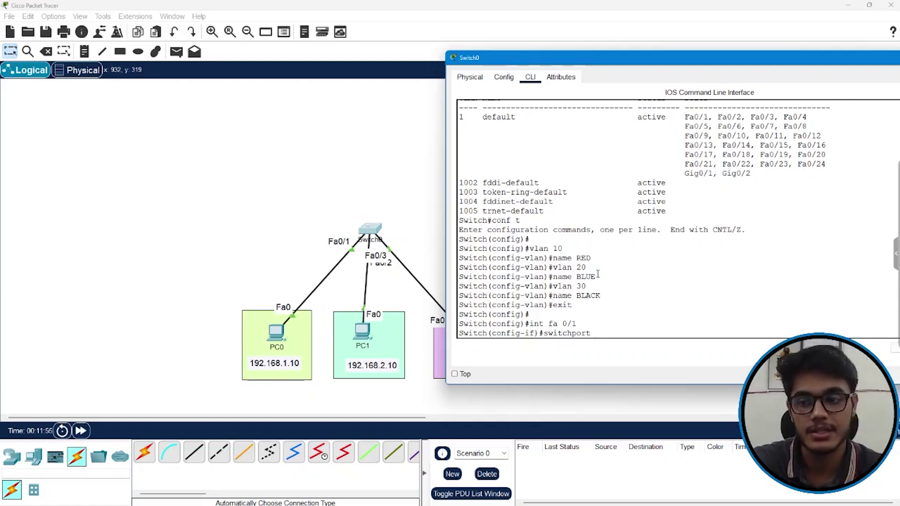
text( mode acce)
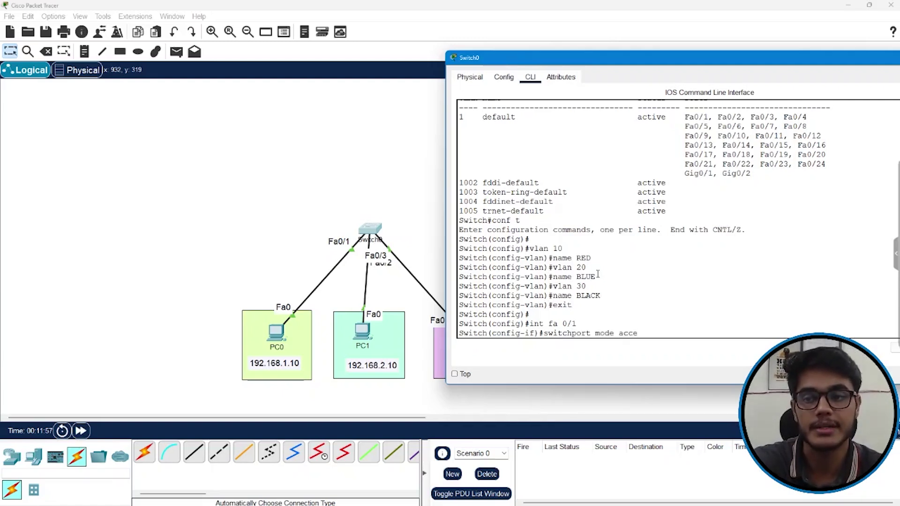
text(ss)
Step: Confirm switchport mode access on interface Fa0/1
key(Return)
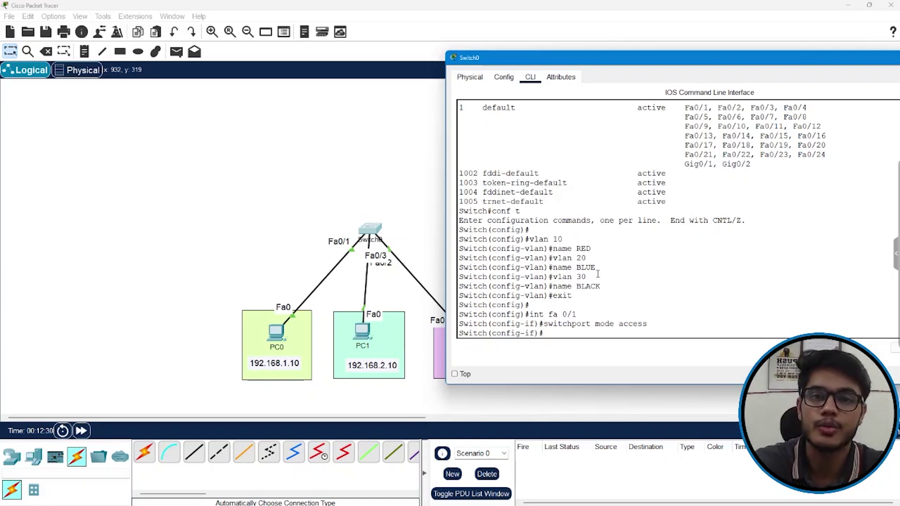
Step: Assign Fa0/1 to access VLAN 10 and exit the interface
text(switc)
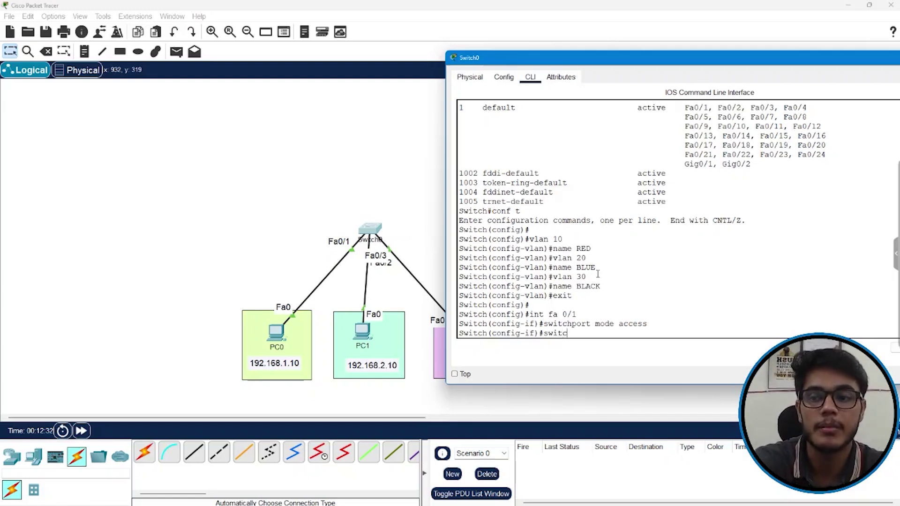
text(hport access vlan 10)
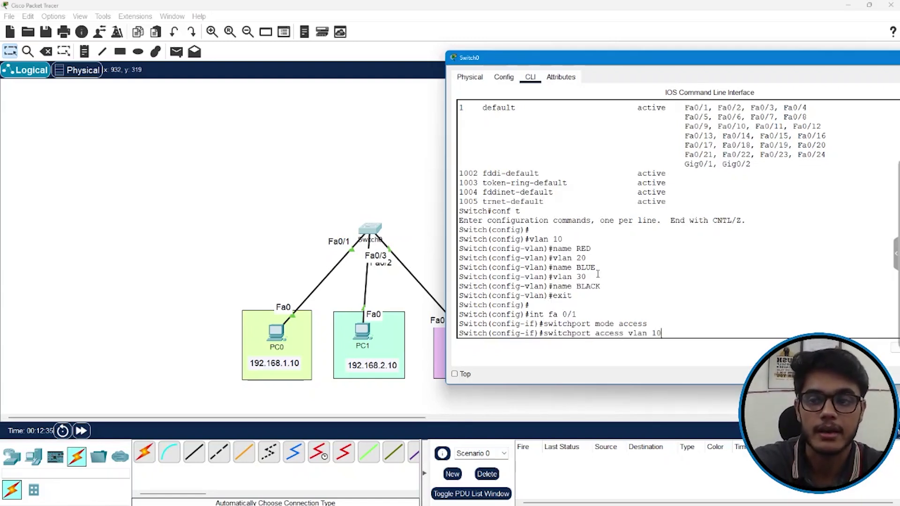
key(Return)
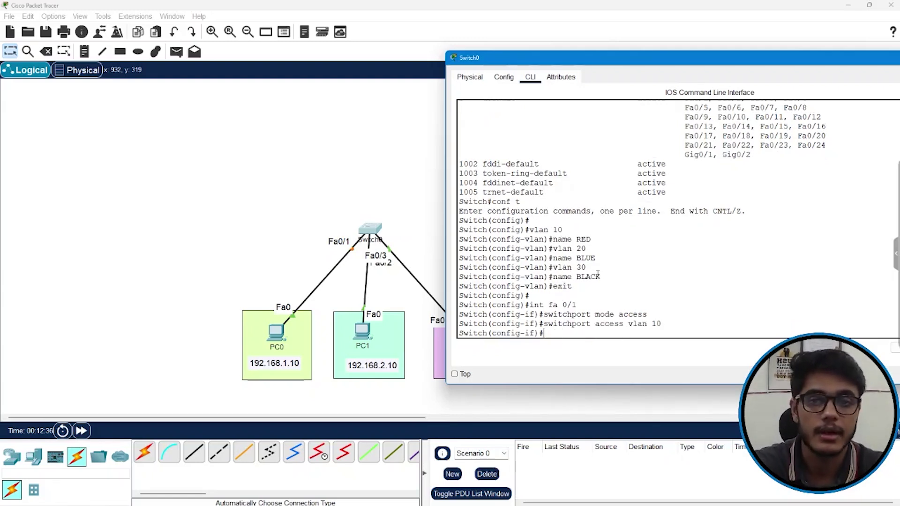
drag(544, 323, 649, 323)
text(exit)
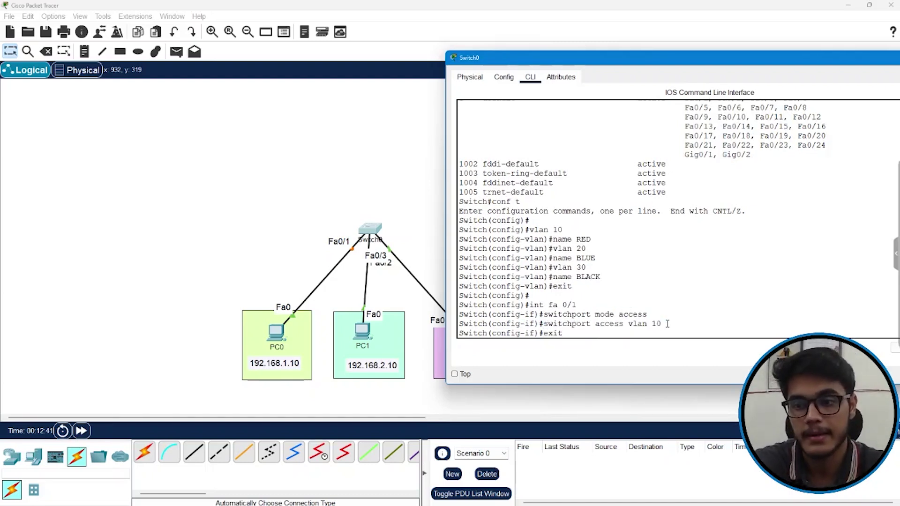
key(Return)
Step: Make Fa0/2 an access port in VLAN 20 and exit the interface
text(int fa)
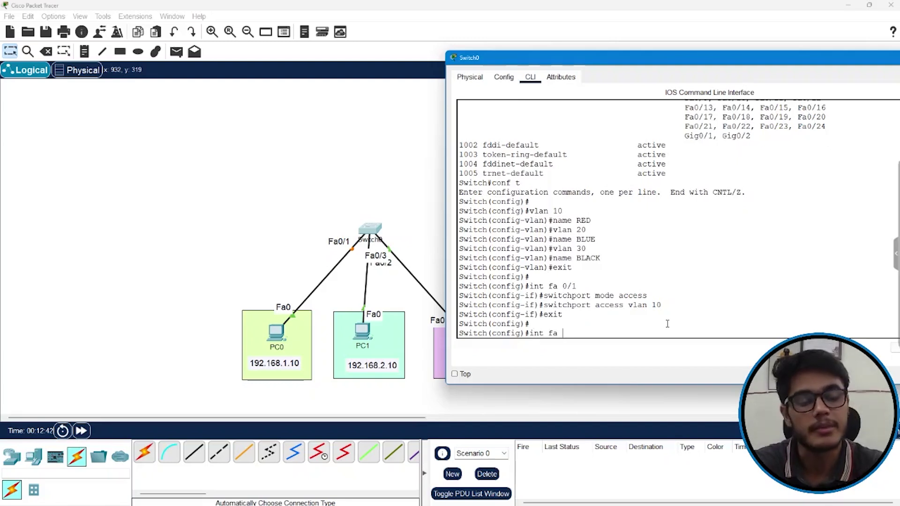
text( 0/2)
key(Return)
text(swit)
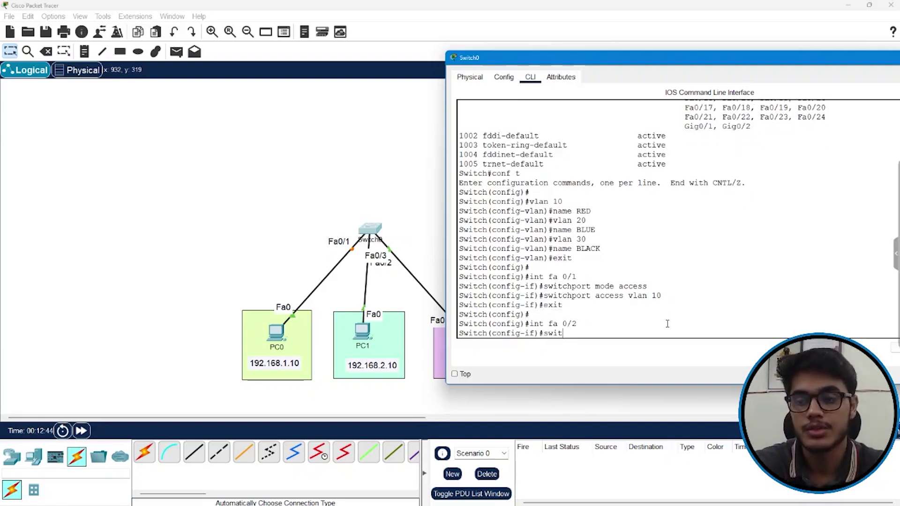
text(chport mode )
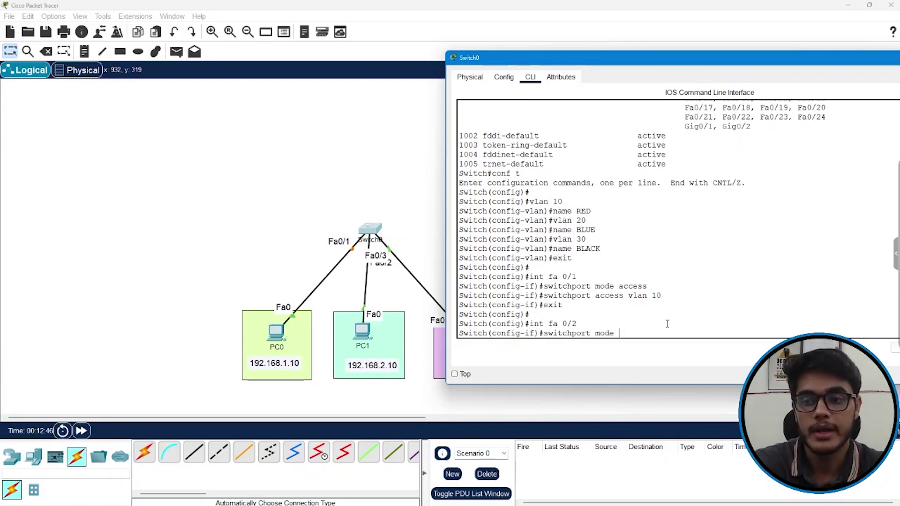
text(access)
key(Return)
text(swit)
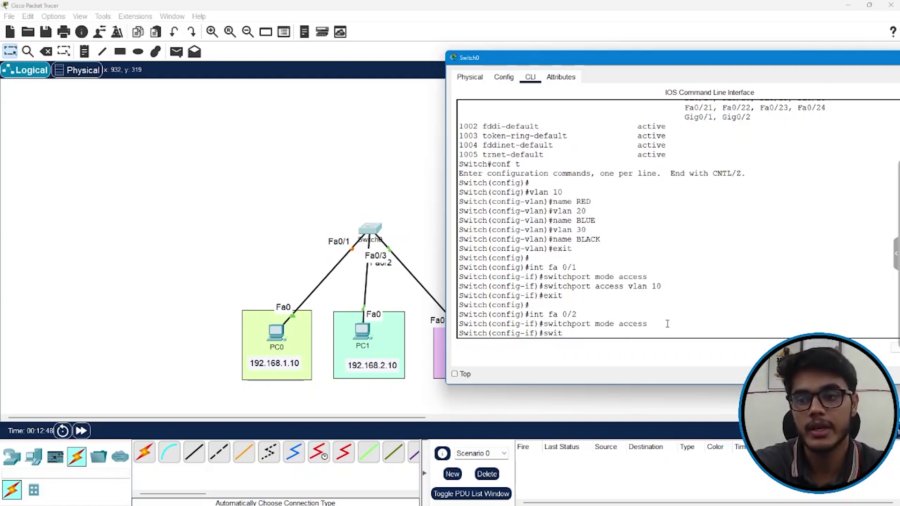
text(chport acces)
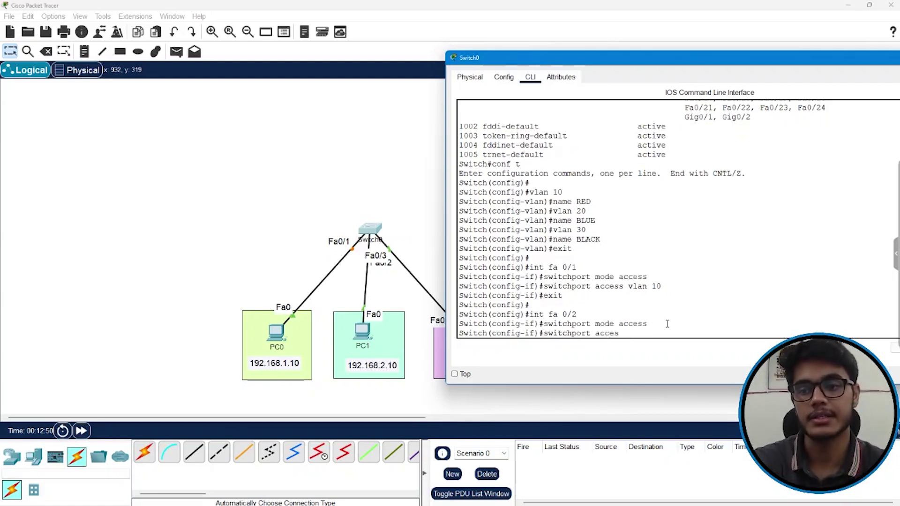
text(s vlan 20)
key(Return)
text(ex)
key(Return)
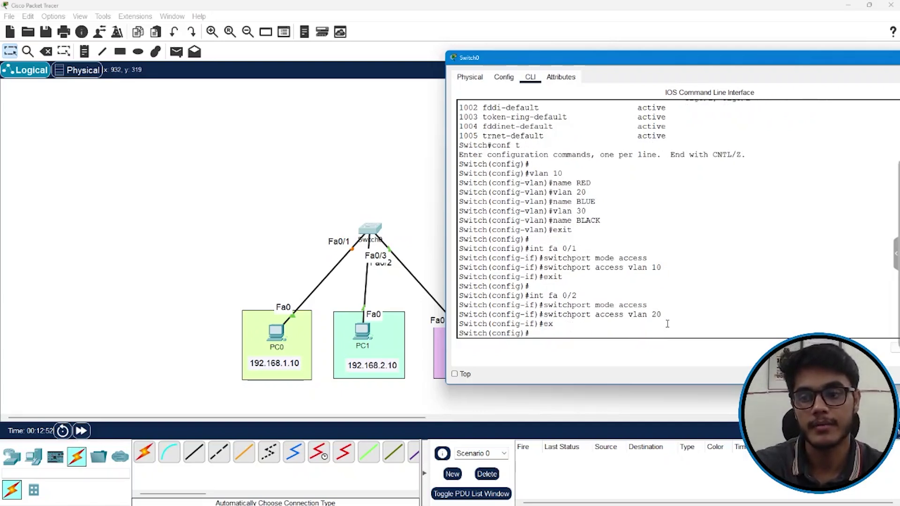
Step: Enter interface Fa0/3 and set switchport mode access using tab completion
text(int fa 0/3)
key(Return)
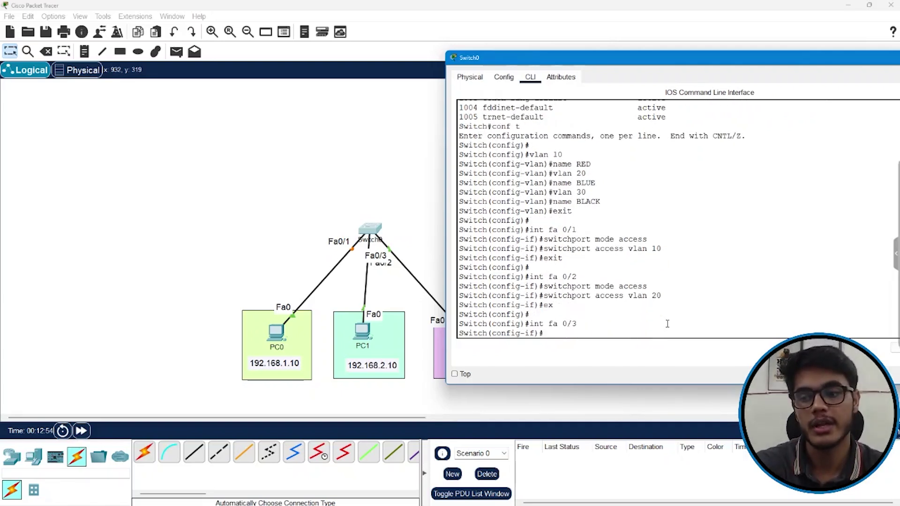
text(switchpo)
key(Tab)
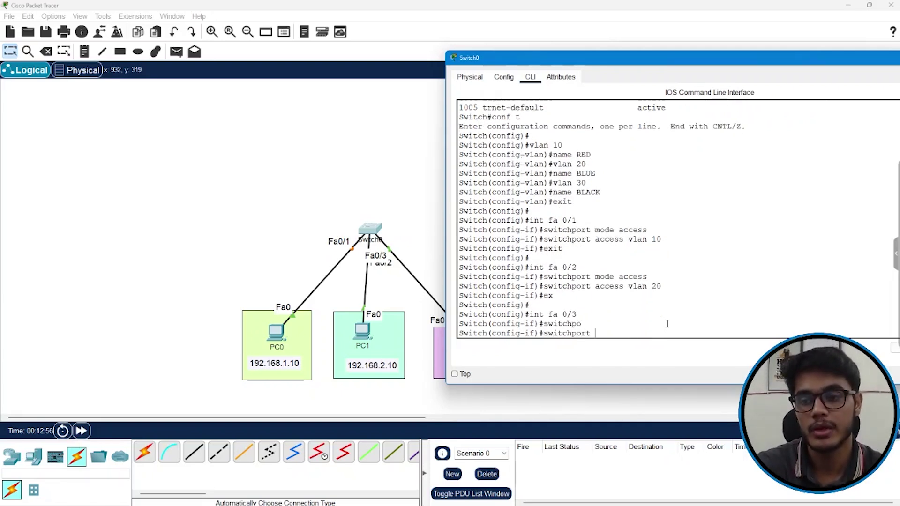
text(mode)
key(Tab)
text(ac)
key(Tab)
key(Return)
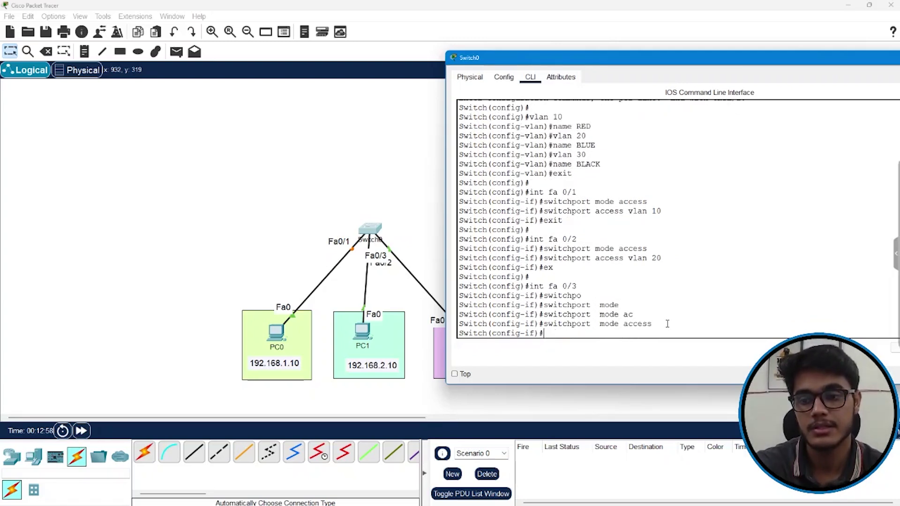
Step: Assign Fa0/3 to access VLAN 30 and exit the interface
text(swit)
key(Tab)
text(acc)
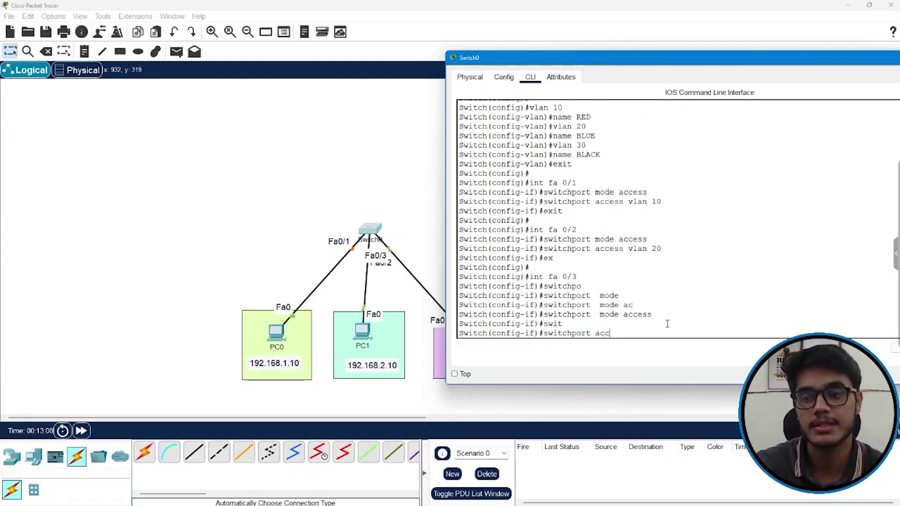
key(Tab)
text(vl)
key(Tab)
text(30)
key(Return)
text(exit)
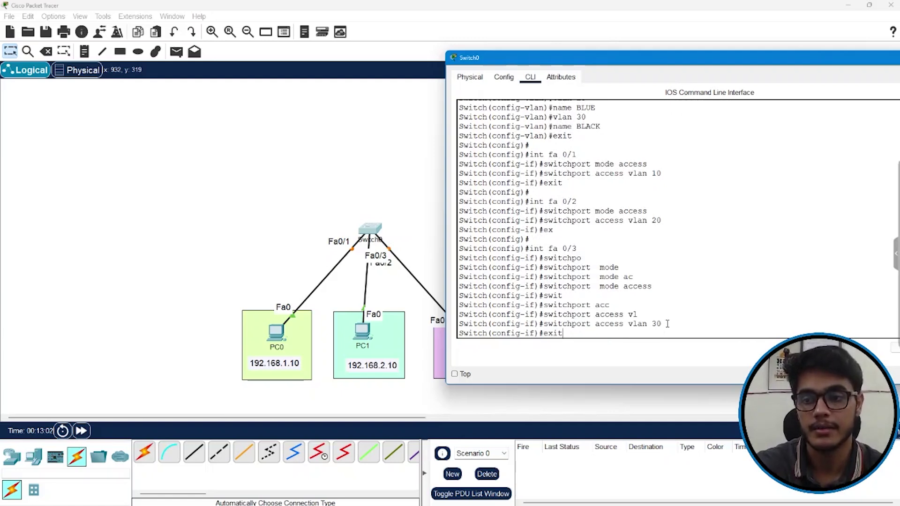
key(Return)
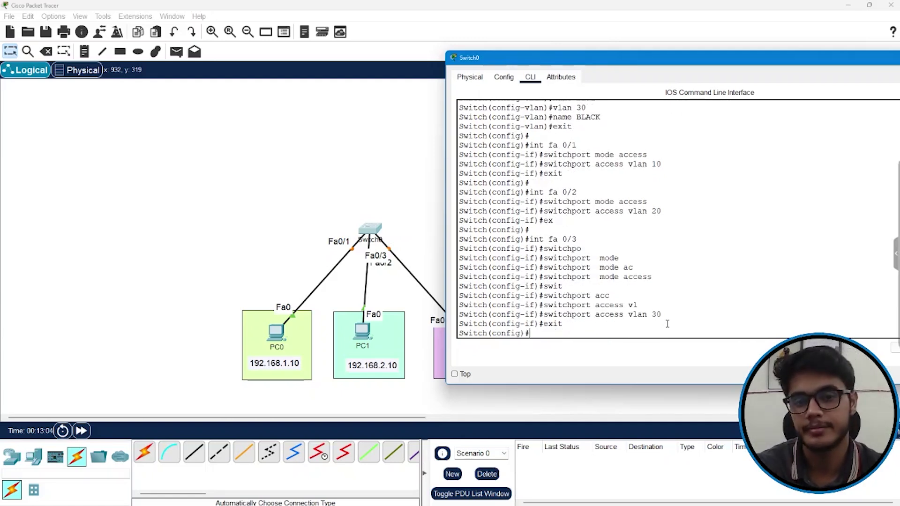
Step: Leave Switch0's configuration mode and run show vlan brief
text(end)
key(Return)
text(show)
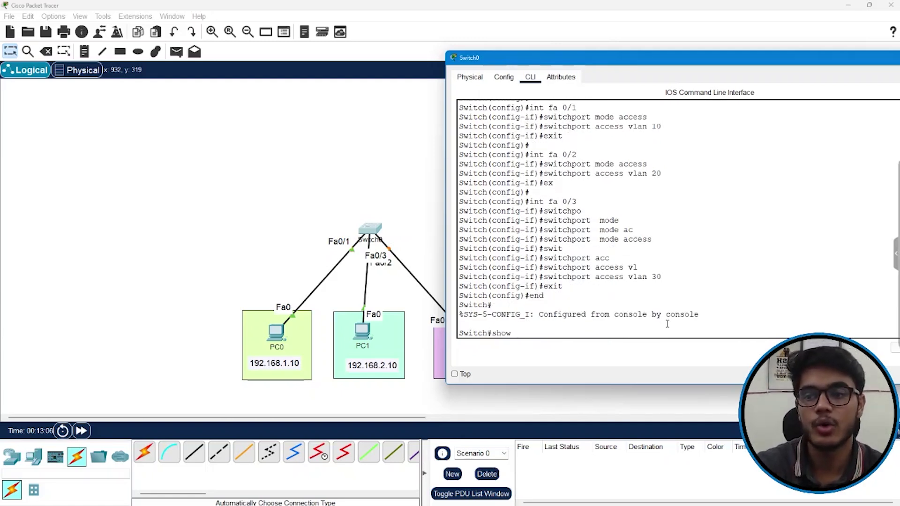
text( vlan brief)
key(Tab)
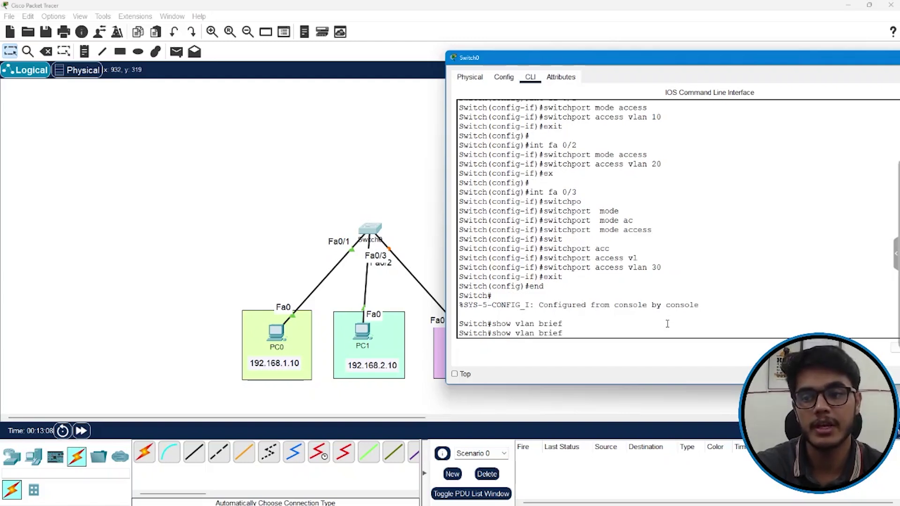
key(Return)
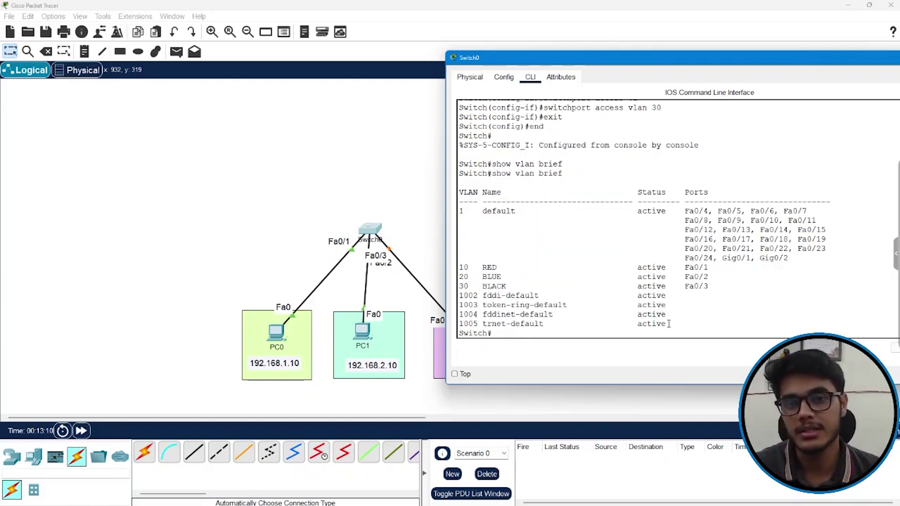
Step: Highlight the RED, BLUE and BLACK VLAN rows on Fa0/1, Fa0/2 and Fa0/3
drag(709, 280, 456, 272)
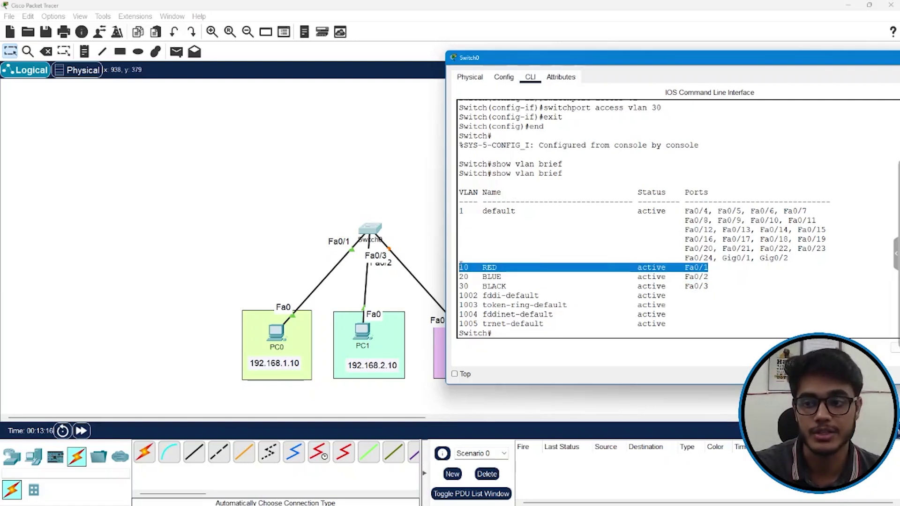
drag(708, 279, 455, 281)
drag(717, 287, 455, 290)
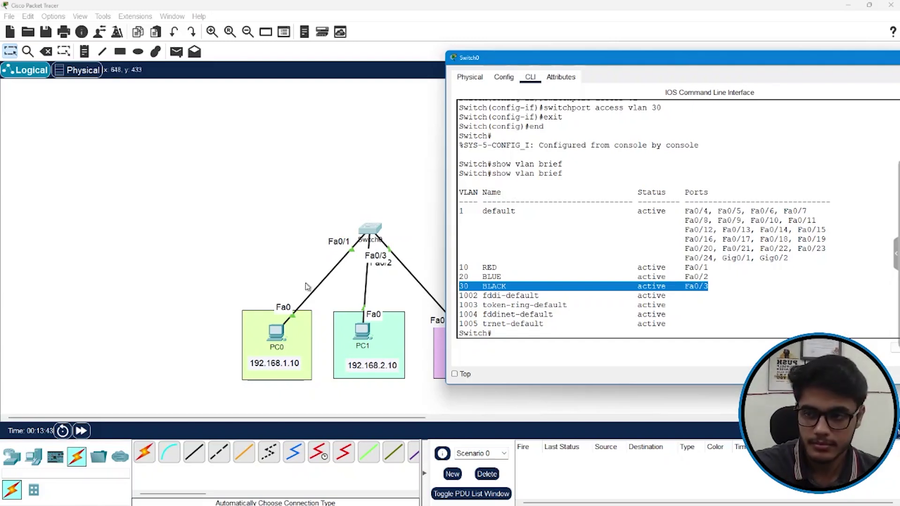
click(224, 268)
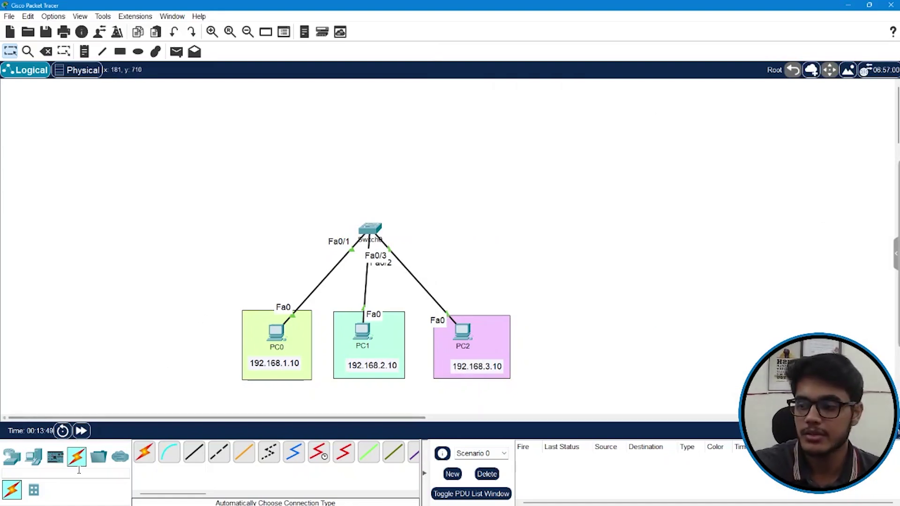
Step: Place a 2811 router above Switch0 and link its Fa0/0 to Switch0's Fa0/4 with an automatic cable
click(15, 462)
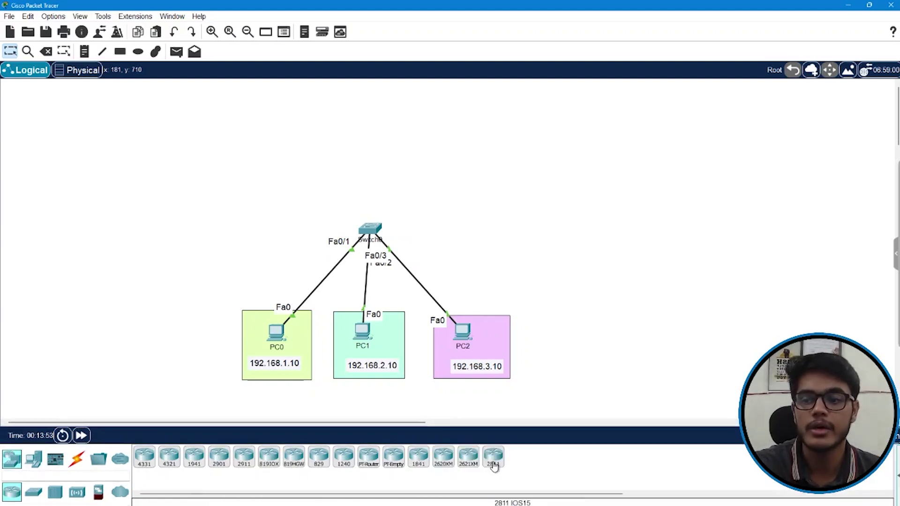
drag(492, 460, 374, 135)
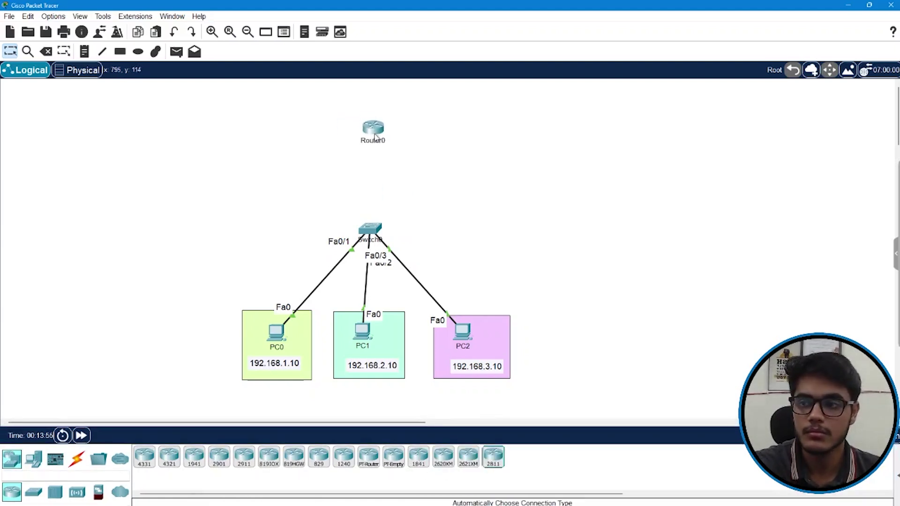
click(76, 459)
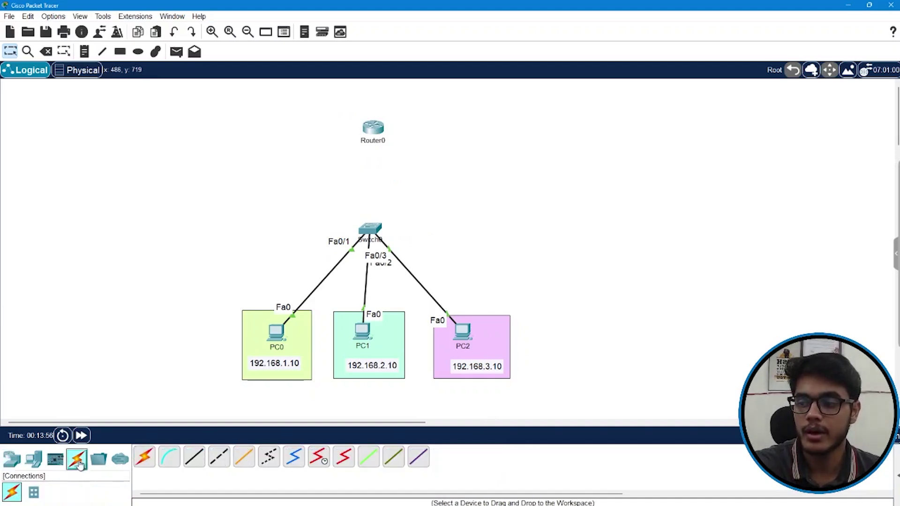
click(144, 457)
click(372, 127)
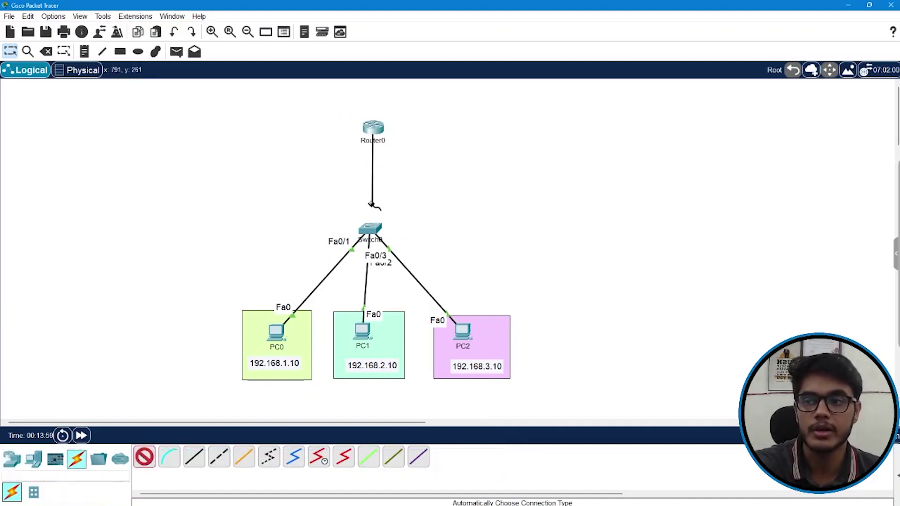
click(371, 229)
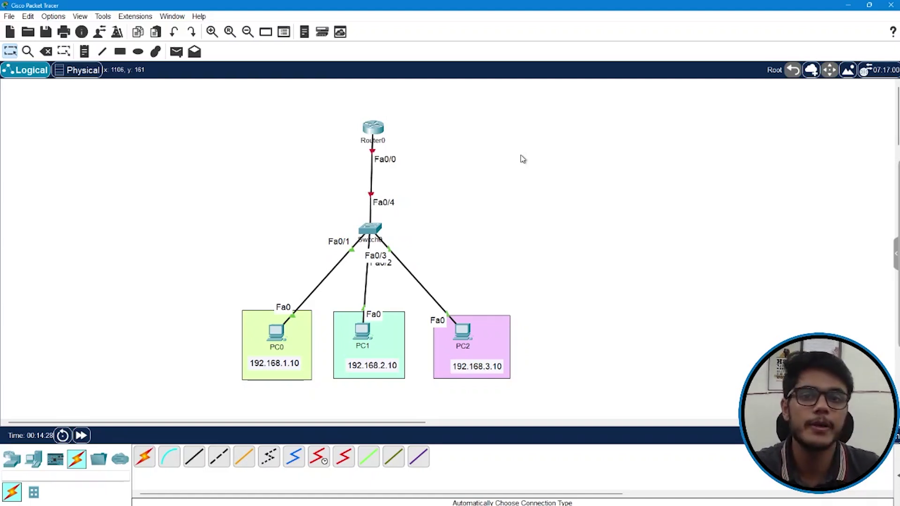
click(370, 228)
Step: On Switch0, set interface Fa0/4 to switchport mode trunk, then exit interface configuration
click(574, 296)
text(conf t)
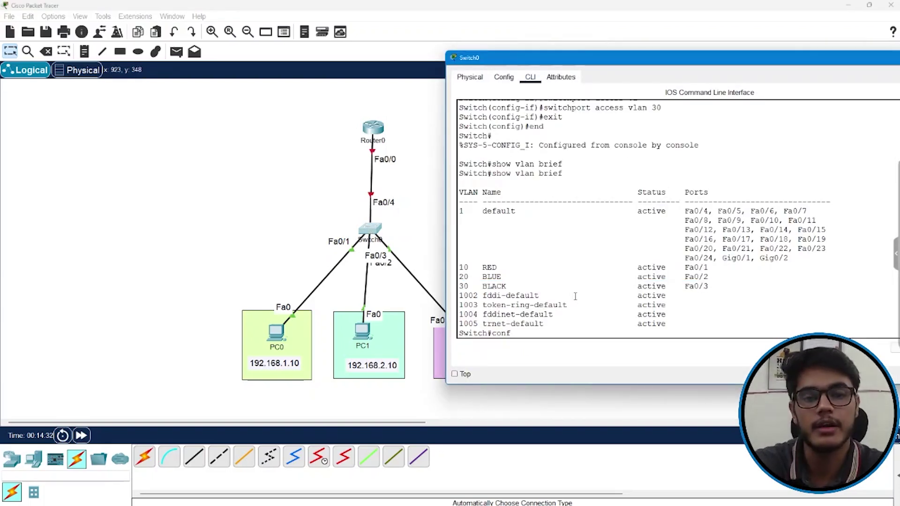
key(Return)
text(int fa 0/4)
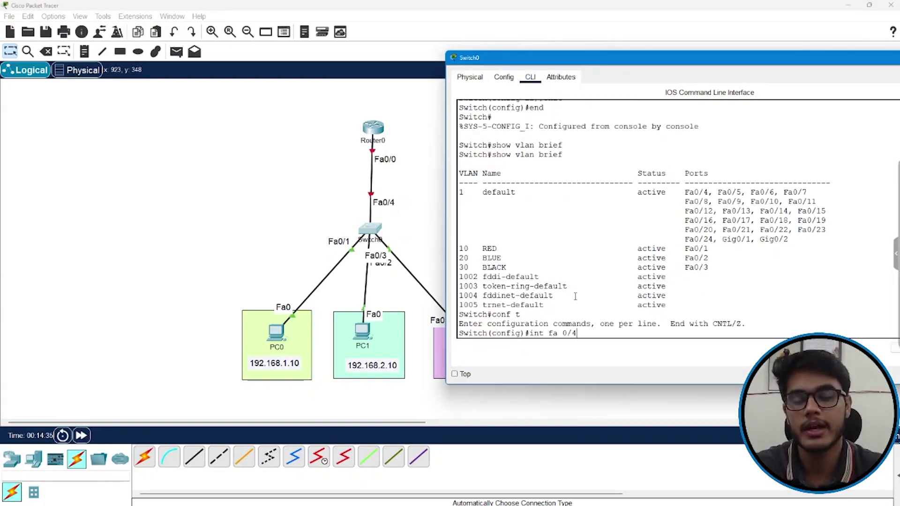
key(Return)
text(siw)
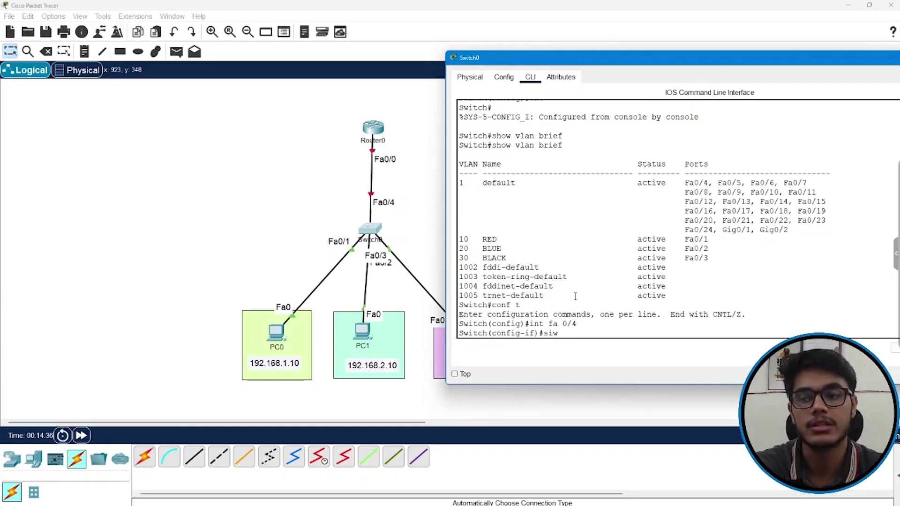
key(BackSpace)
key(BackSpace)
text(witchport)
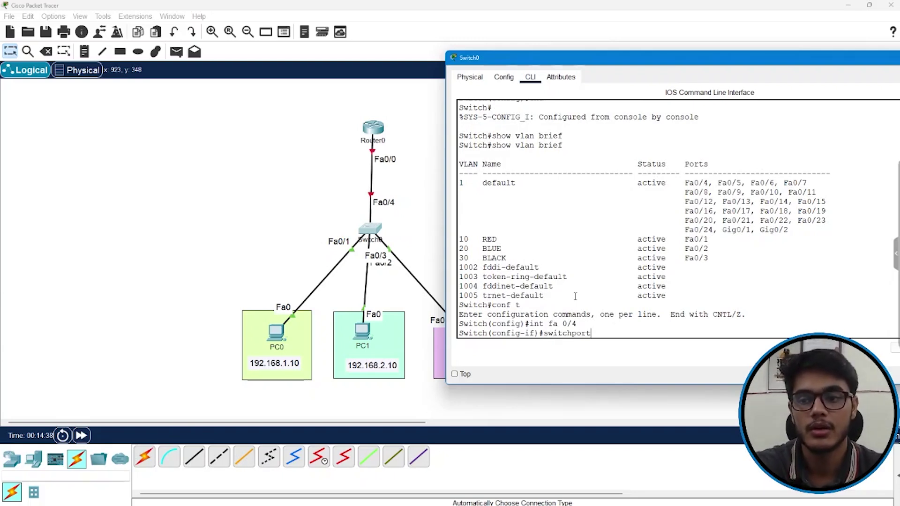
text( mode tru)
key(Tab)
key(Return)
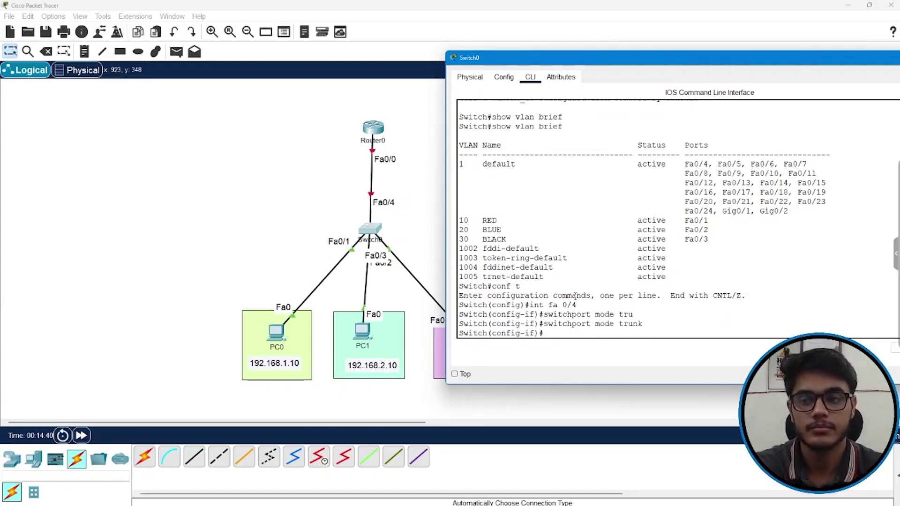
text(exit)
key(Return)
key(Return)
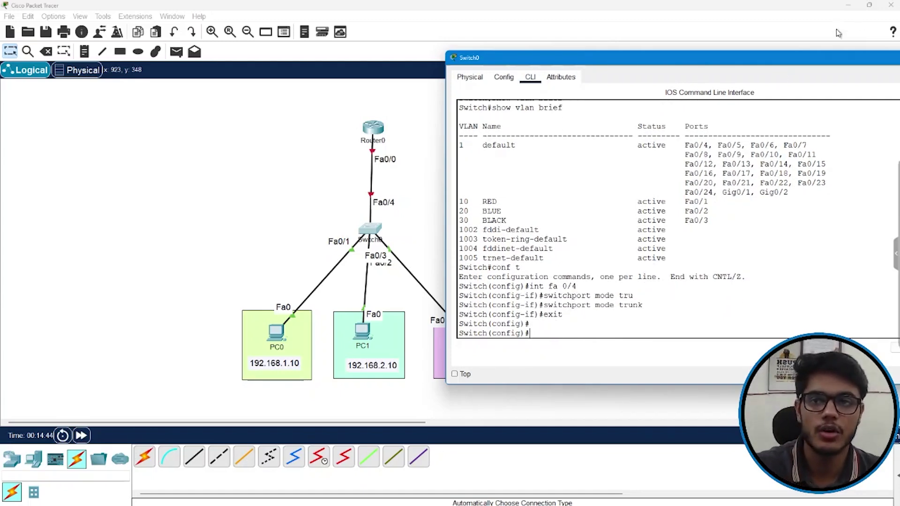
drag(791, 60, 658, 74)
Step: Close the Switch0 window and review Router0, PC0, PC1, PC2 and the Router0 Fa0/0 link
click(829, 71)
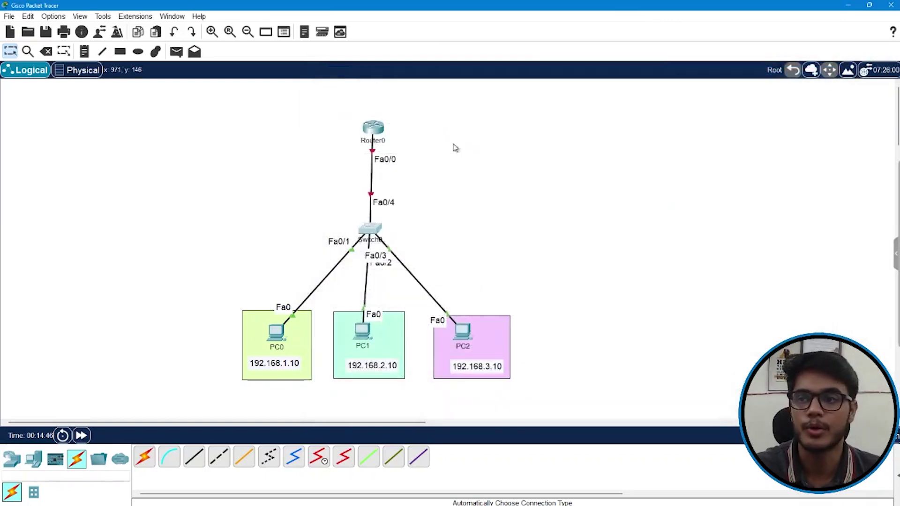
drag(327, 103, 432, 171)
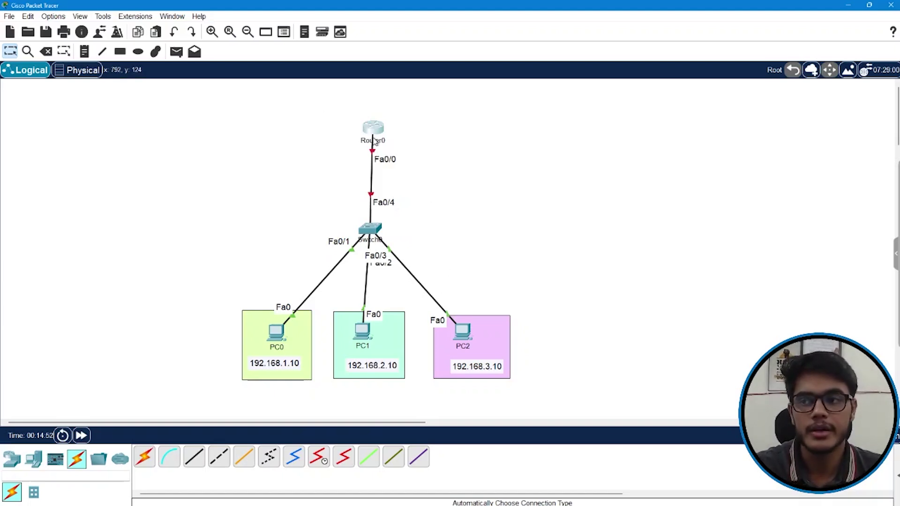
mouse_move(374, 139)
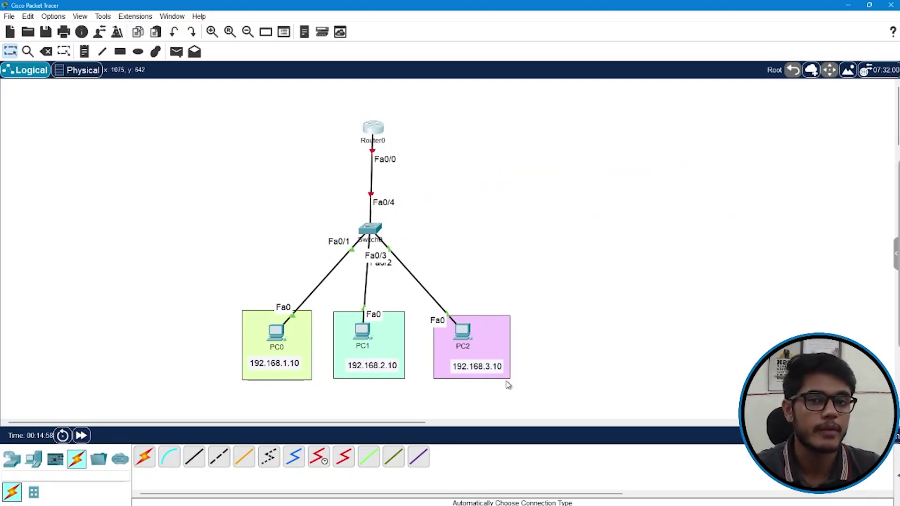
drag(205, 313, 321, 402)
drag(320, 300, 405, 406)
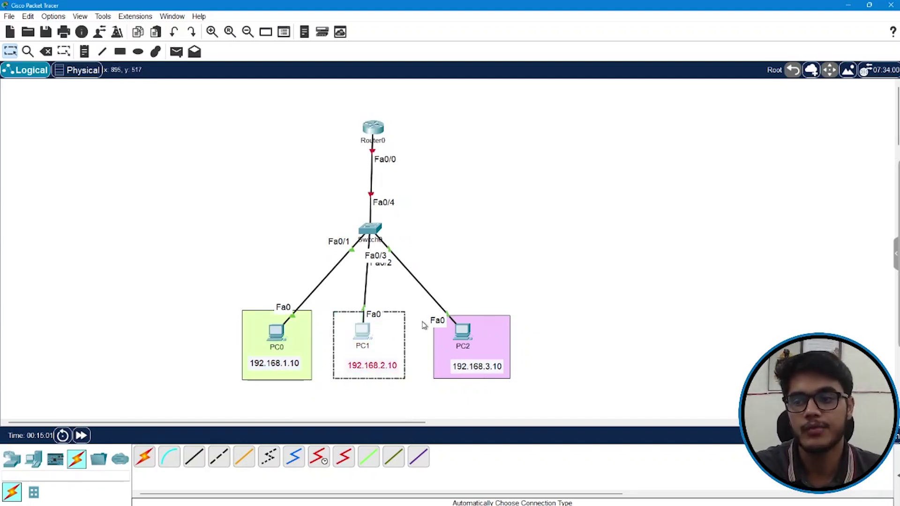
drag(421, 314, 551, 414)
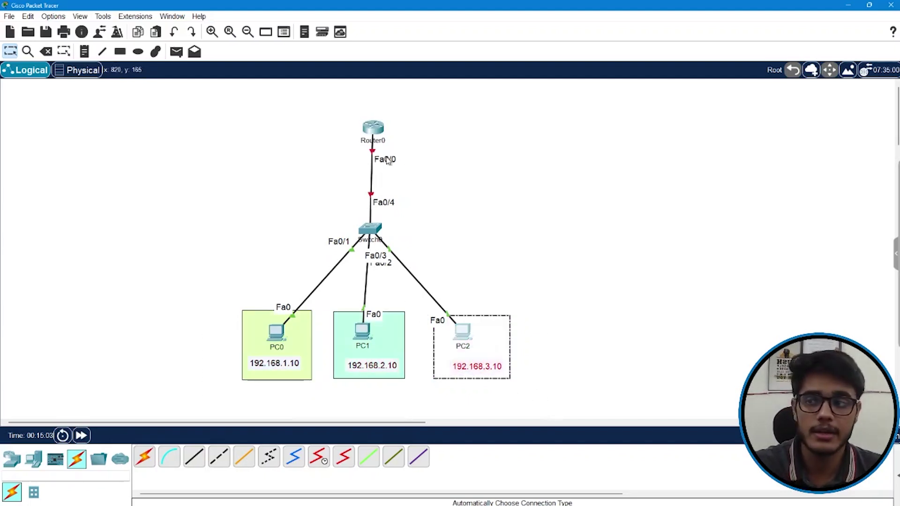
drag(410, 167, 346, 151)
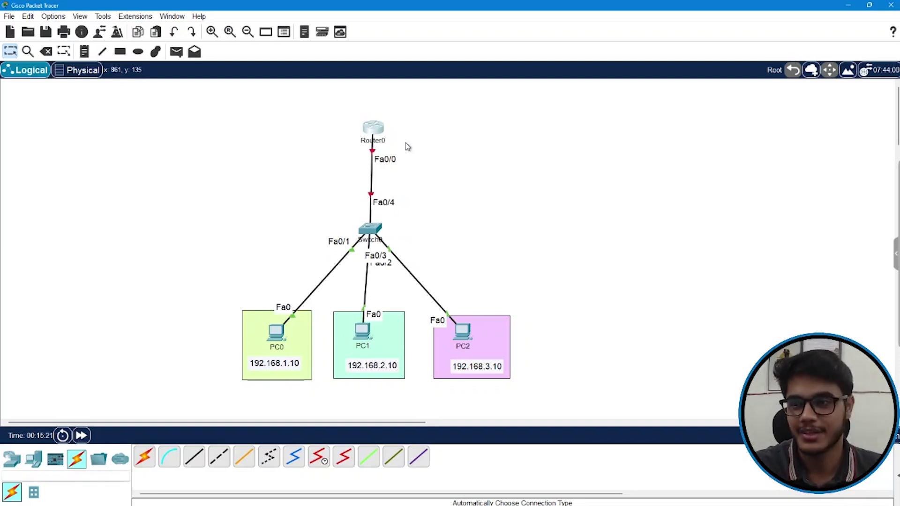
Step: In Router0's CLI, decline the initial setup dialog and enter privileged mode
double_click(381, 128)
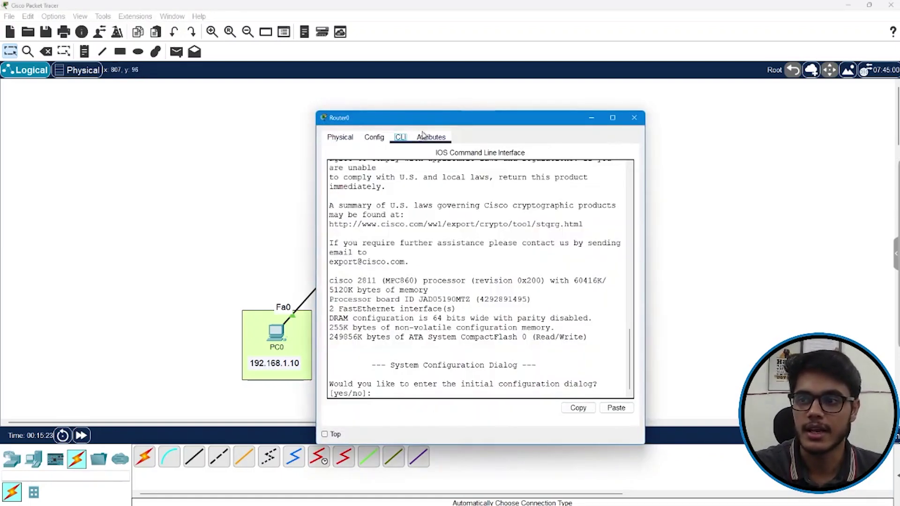
drag(474, 120, 640, 88)
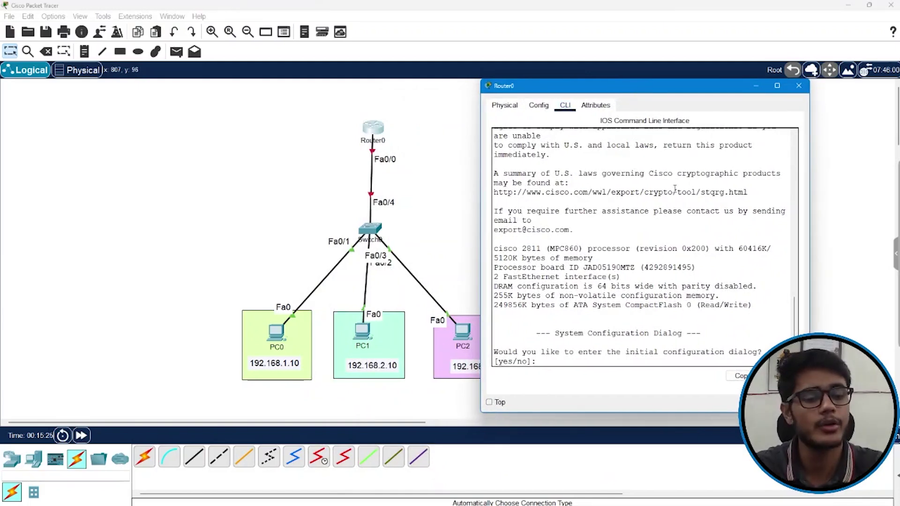
text(no)
key(Return)
key(Return)
text(en)
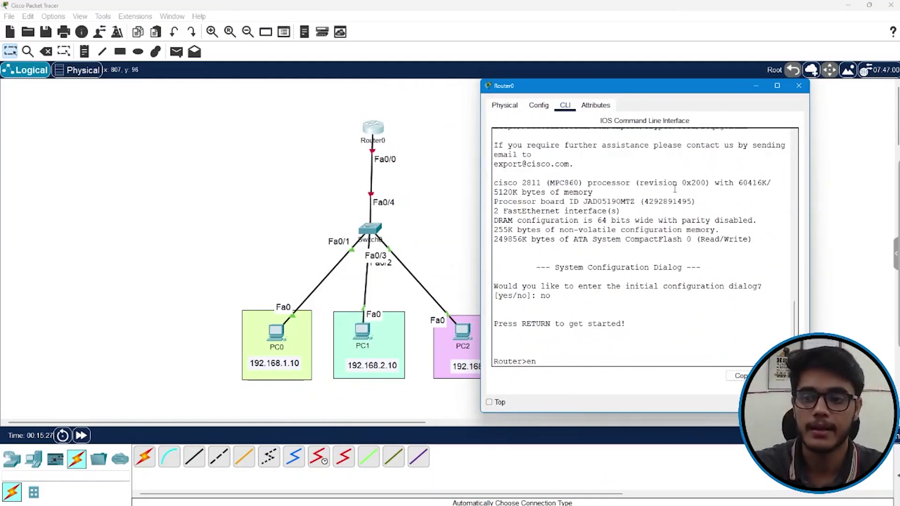
key(Return)
Step: Enable Router0's Fa0/0 with no shutdown and return to global configuration
text(conf t)
key(Return)
key(Return)
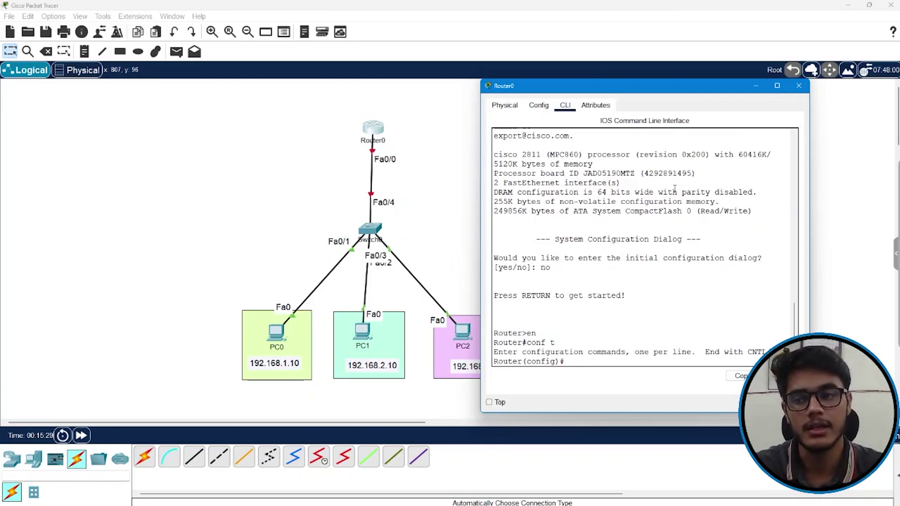
text(int fa 0/0)
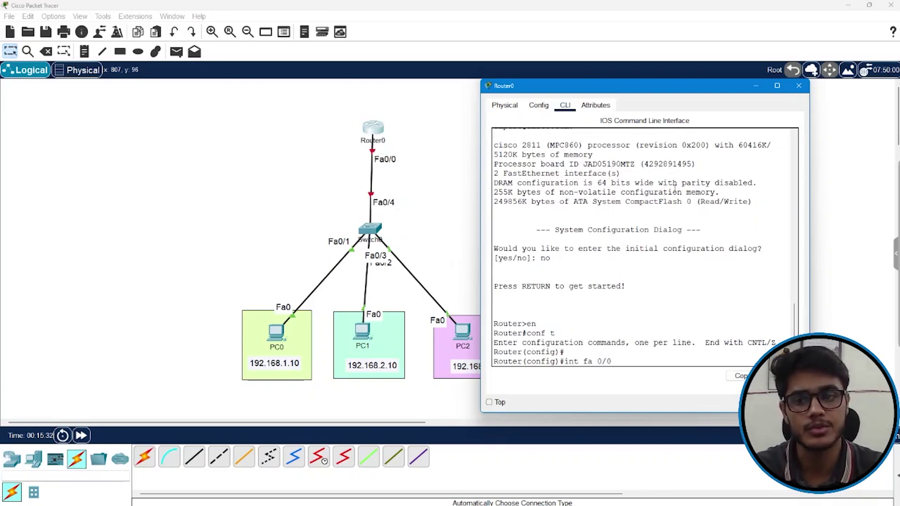
key(Return)
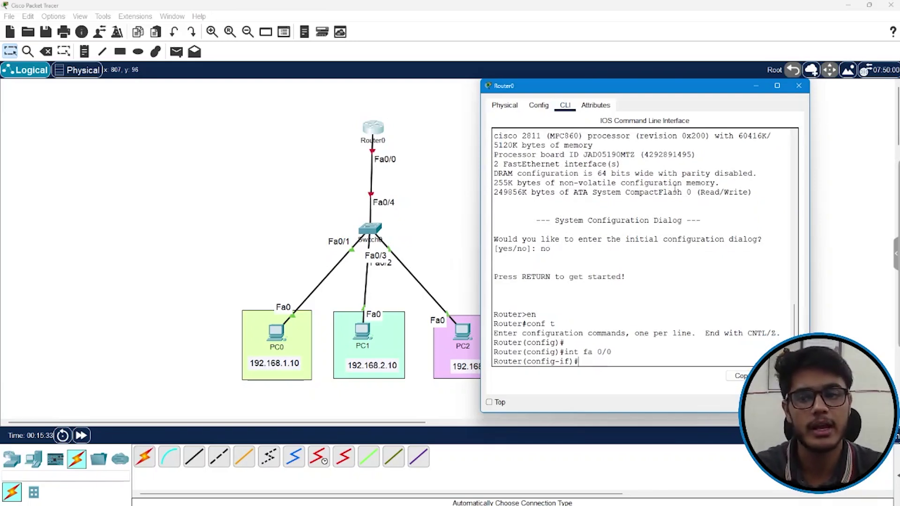
text(n)
text(o shutdown)
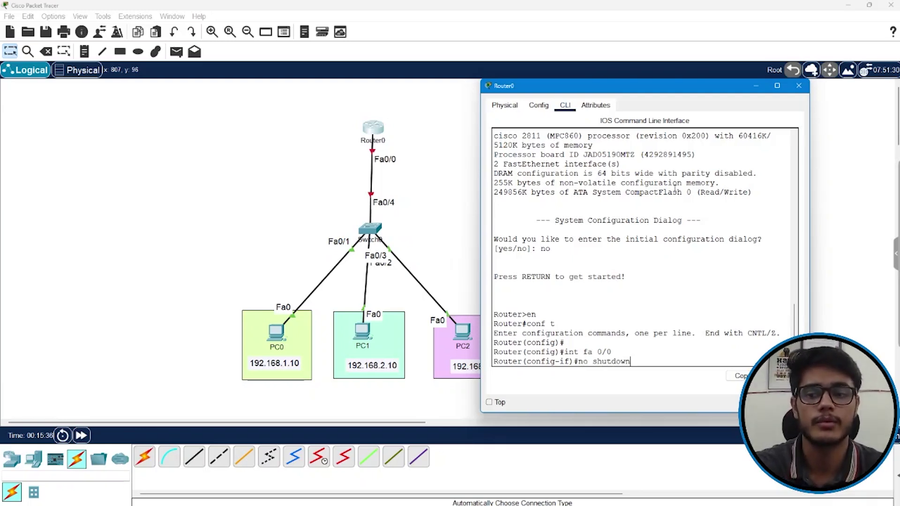
key(Return)
key(Return)
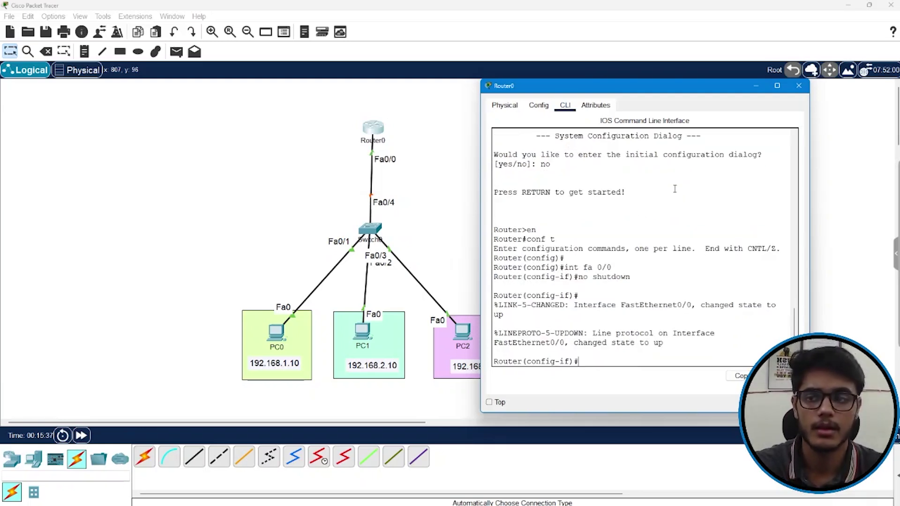
text(ex)
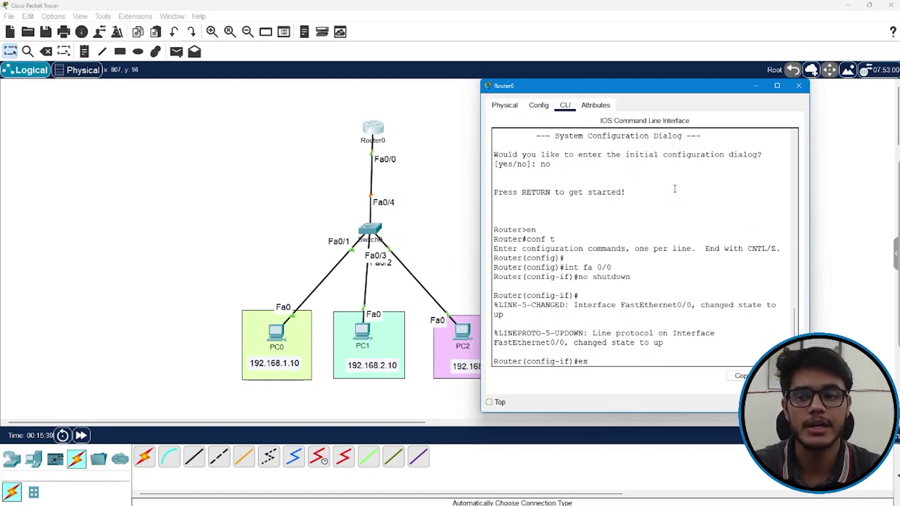
text(it)
key(Return)
key(Return)
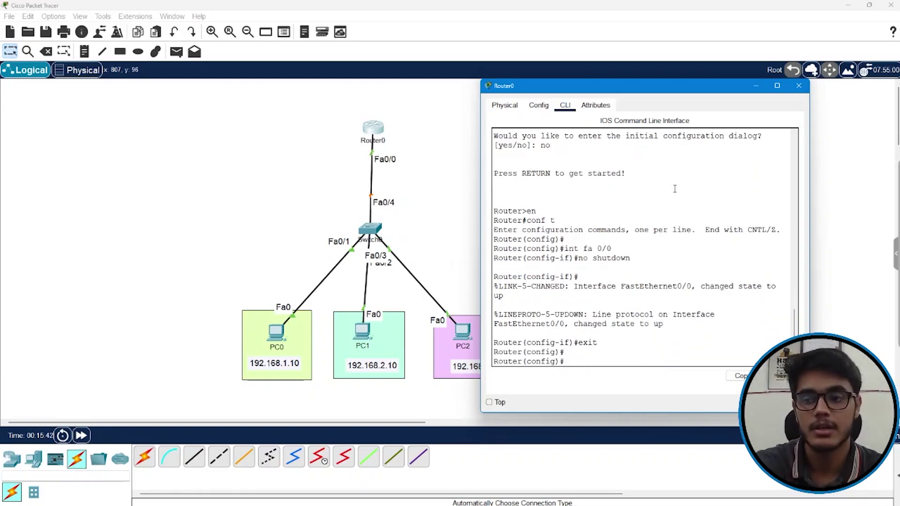
text(interface fa)
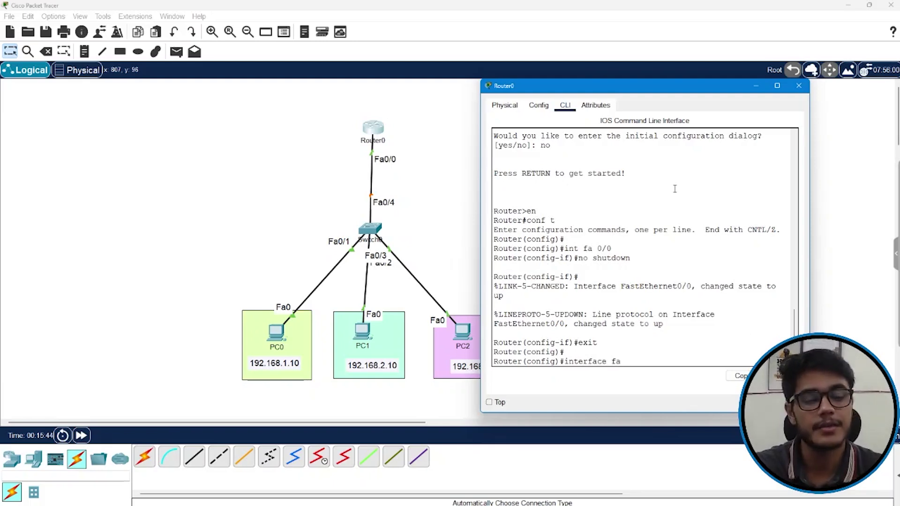
text( 0/0.1)
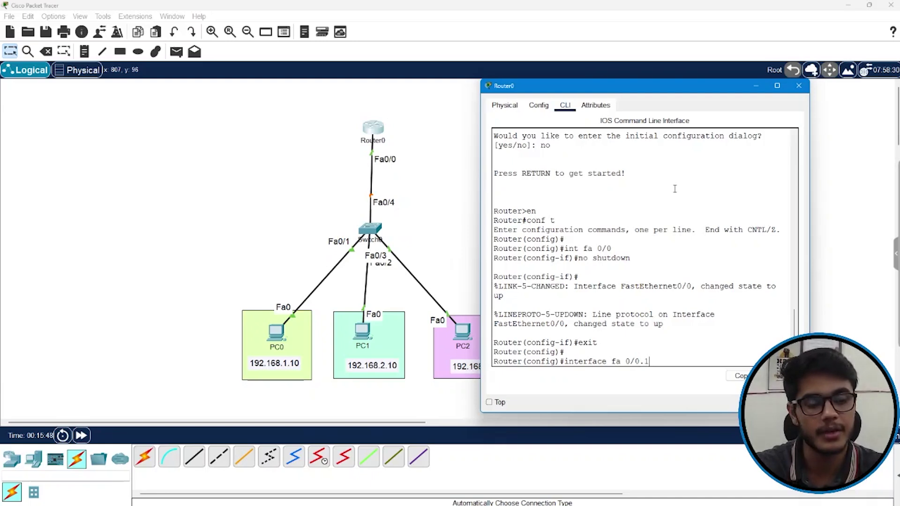
Step: Check the allowed subinterface number range with ? and create subinterface Fa0/0.1
key(BackSpace)
text(?)
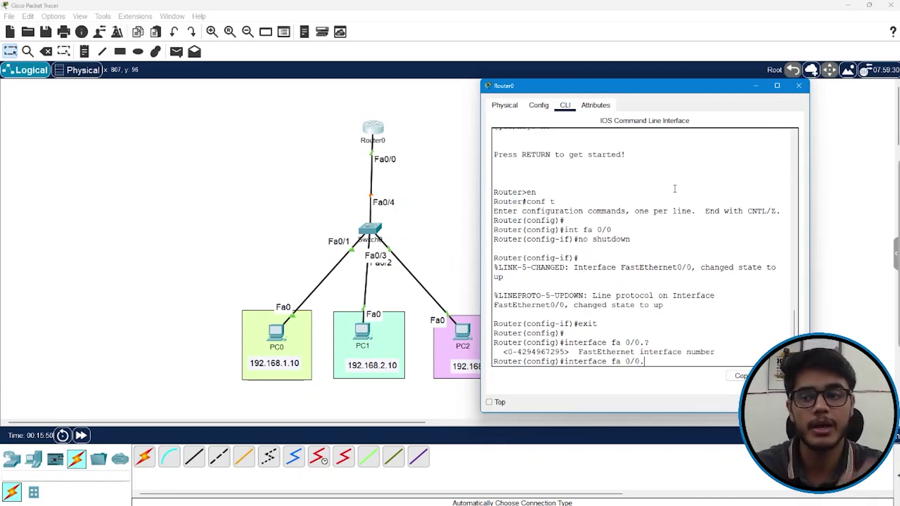
drag(508, 351, 567, 352)
click(555, 350)
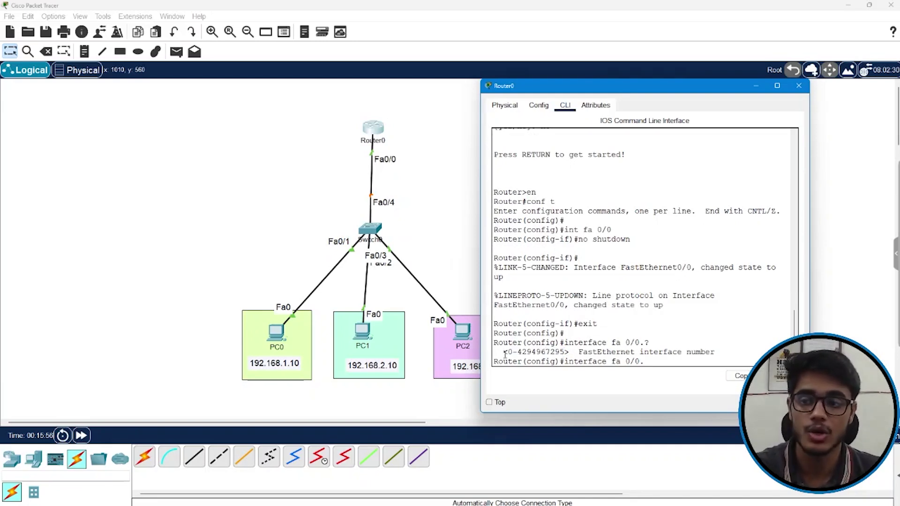
drag(503, 351, 594, 352)
click(657, 362)
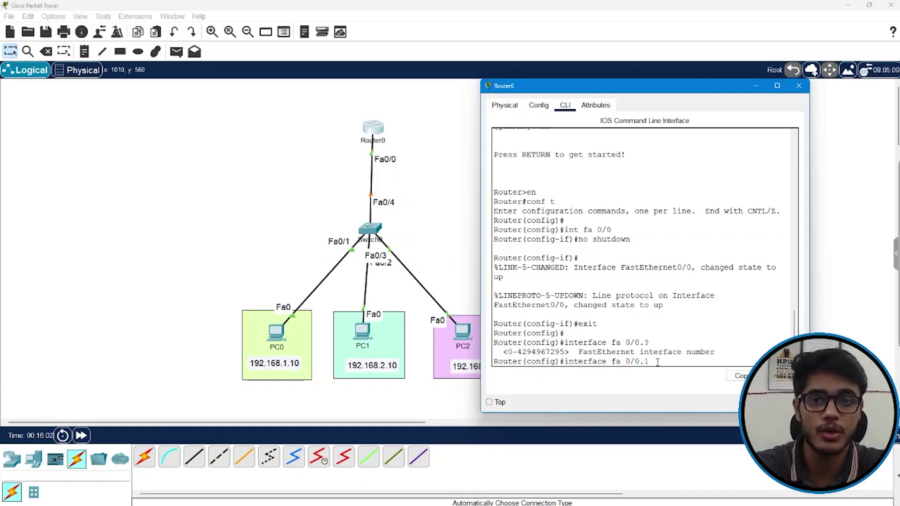
key(Return)
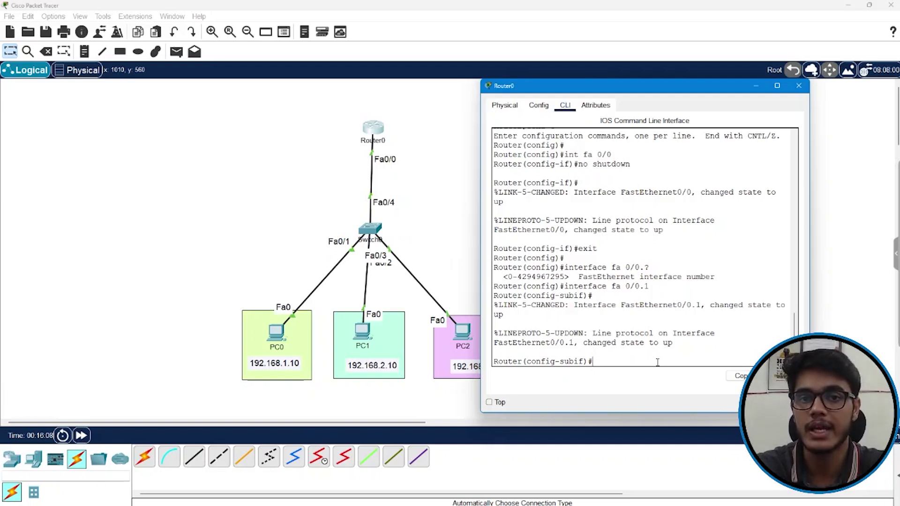
Step: Tag Fa0/0.1 with dot1Q VLAN 10 and address it 192.168.1.1 255.255.255.0
text(e)
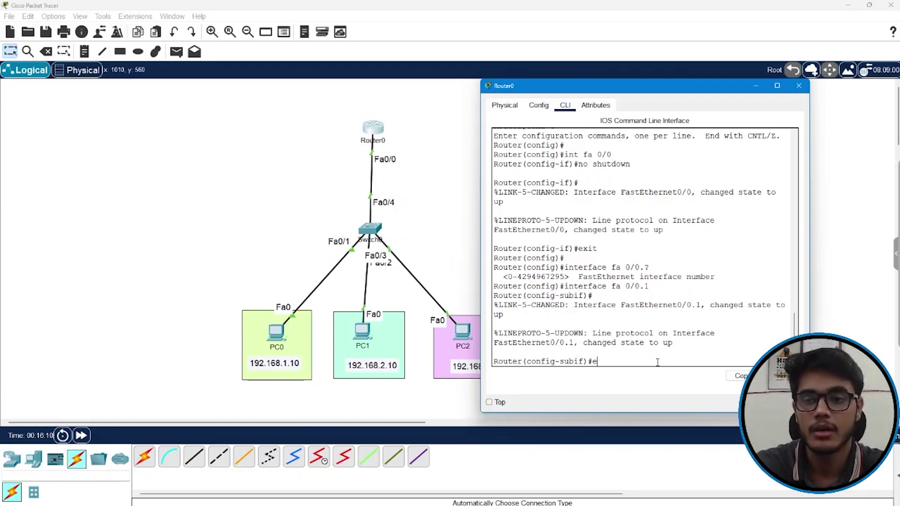
text(ncapsul)
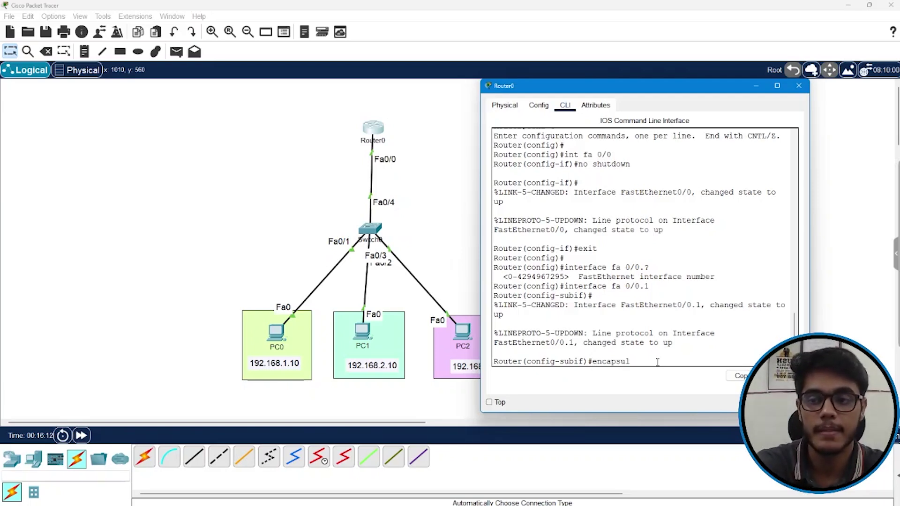
text(ation dot1)
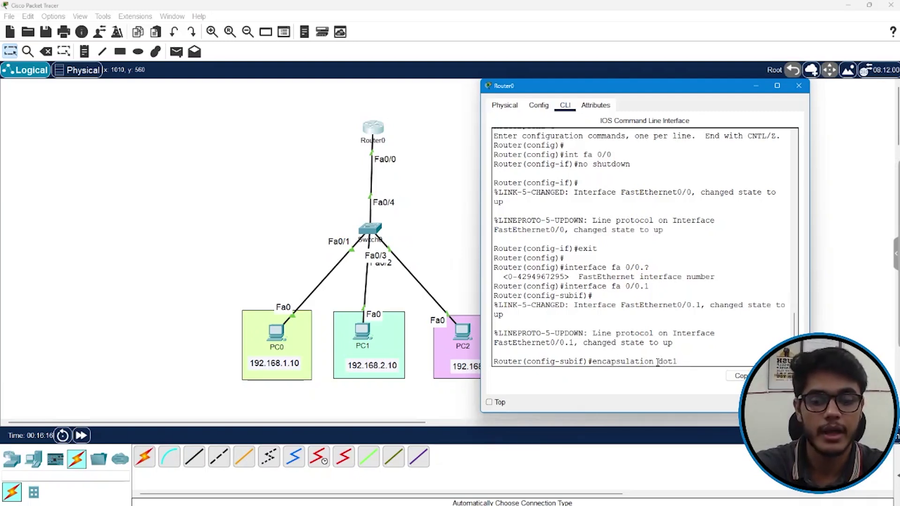
text(q 10)
key(Return)
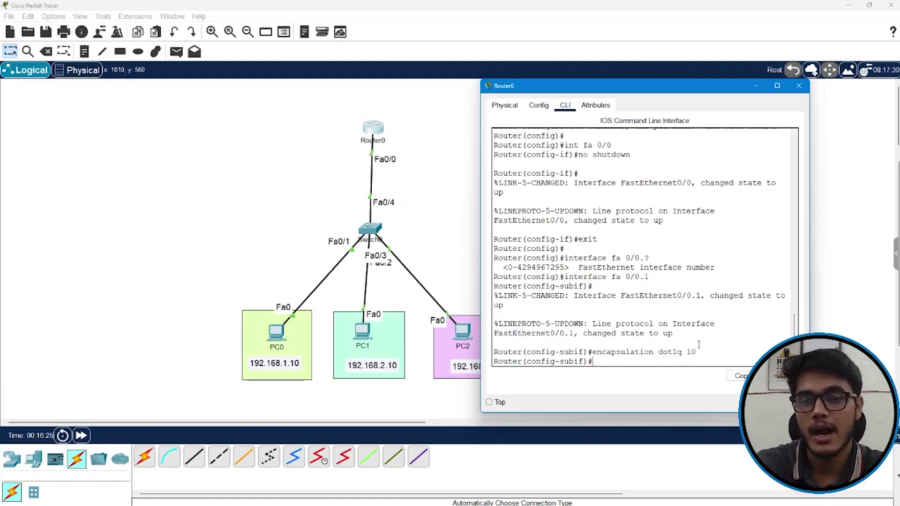
text(ip)
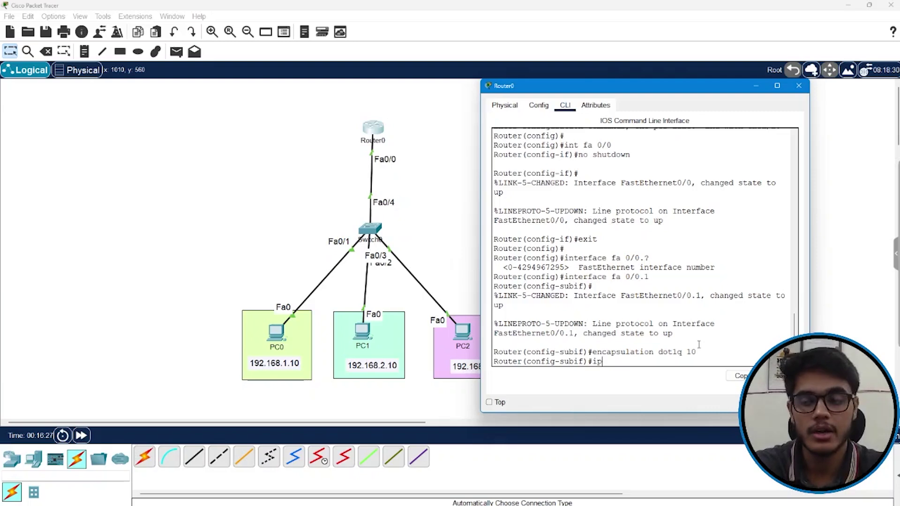
text( address 1)
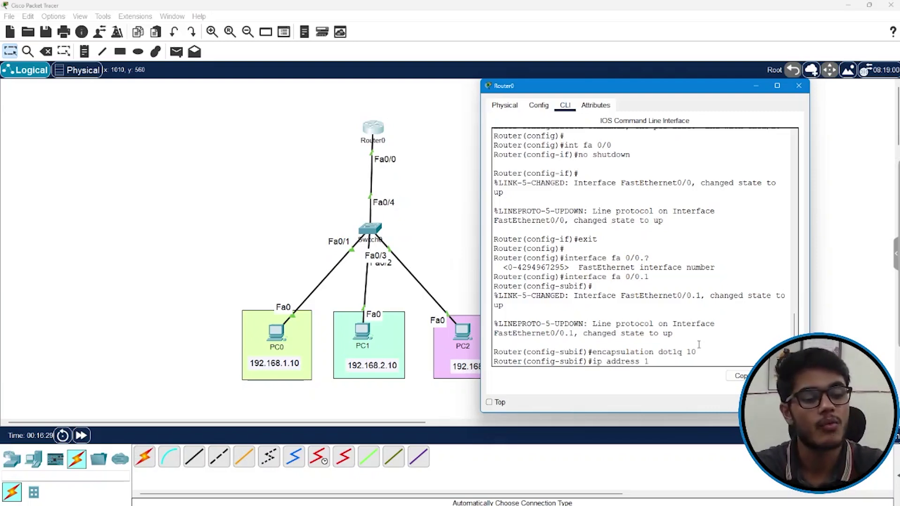
text(92.168.1.1)
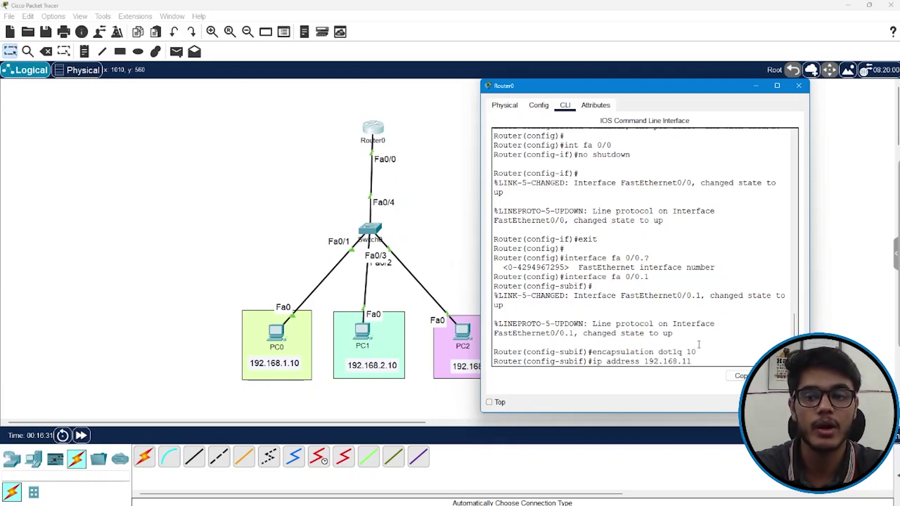
key(BackSpace)
text(.1 255.255.255.)
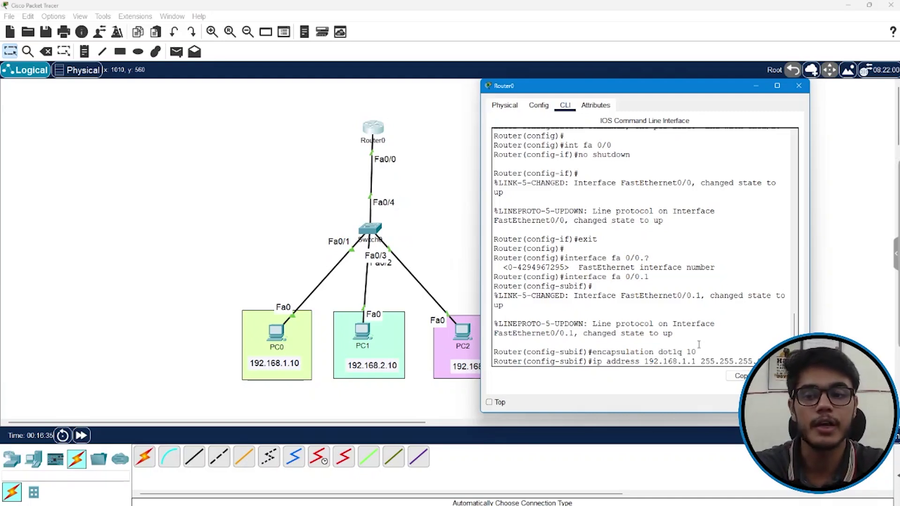
text(0)
key(Return)
text(exit)
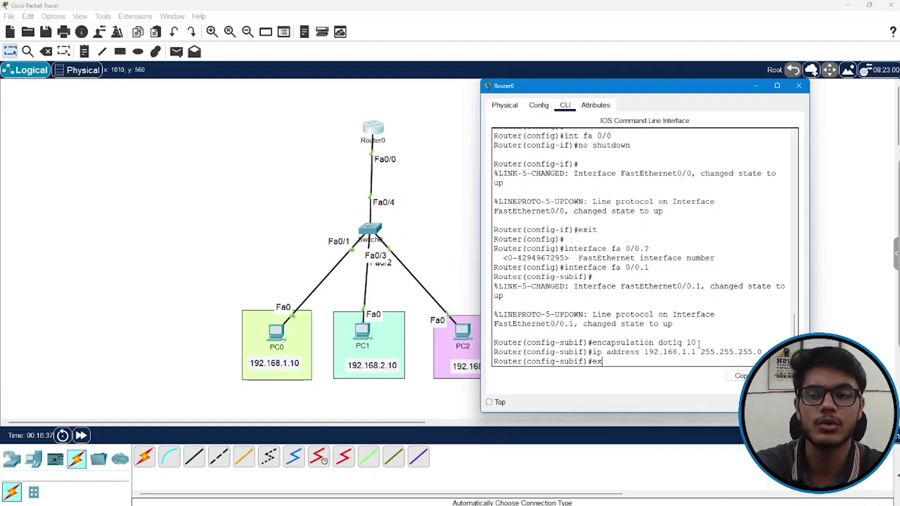
key(Return)
key(Return)
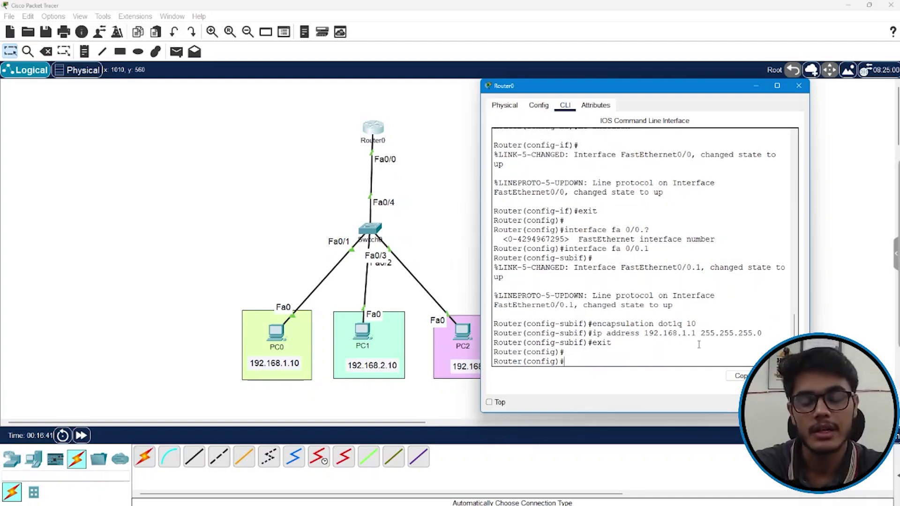
text(int fa 0/0.2)
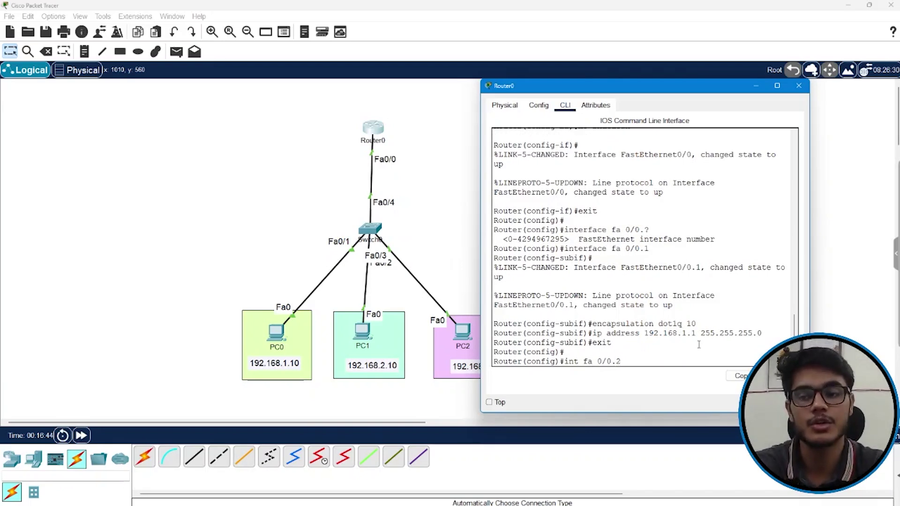
Step: Create subinterface Fa0/0.2 with dot1Q VLAN 20 and address 192.168.2.1 255.255.255.0
key(Return)
key(Return)
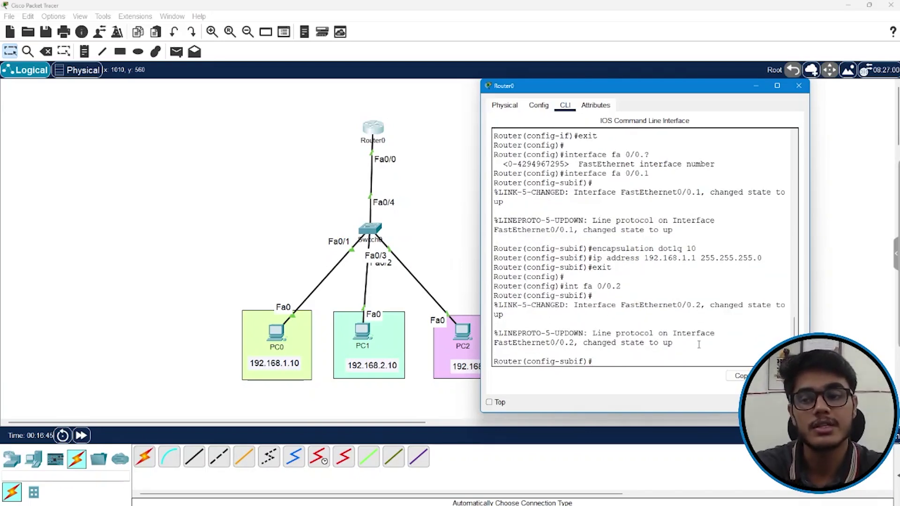
text(enc)
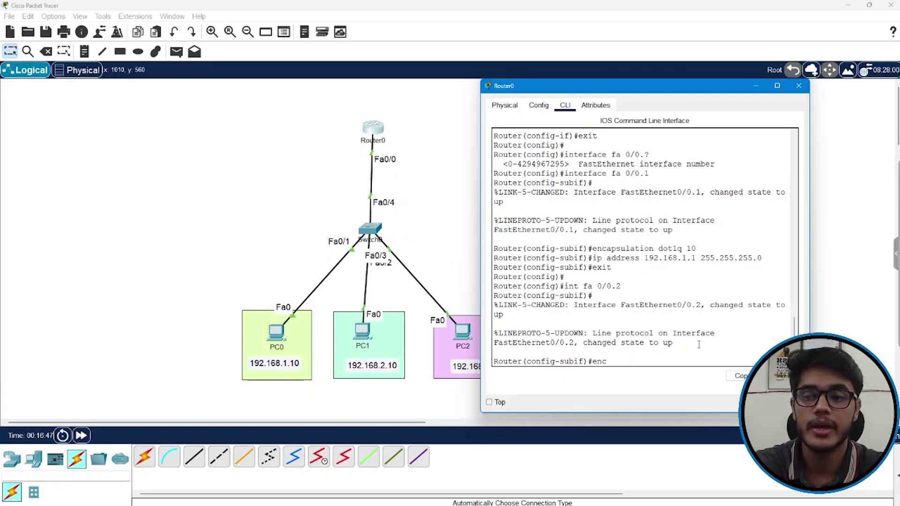
text(apsulation dot)
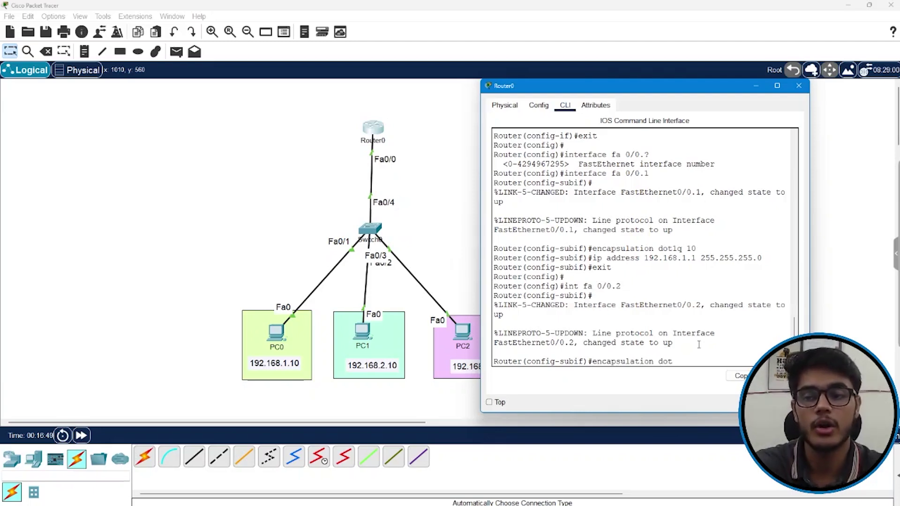
text(1q 20)
key(Return)
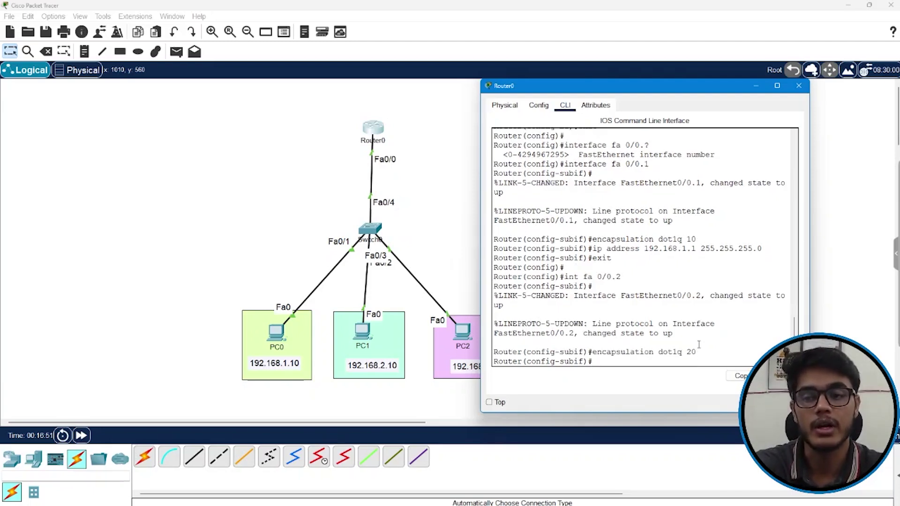
text(ip add)
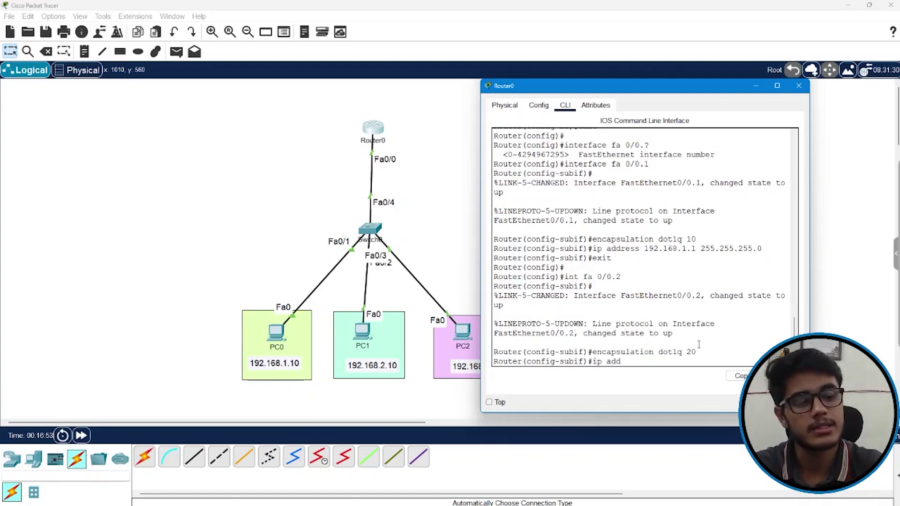
text( 192.168.2.)
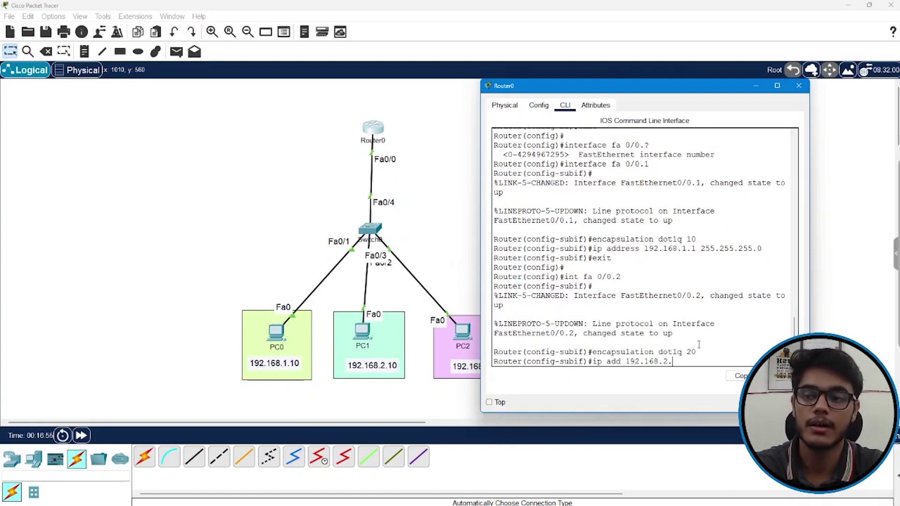
text(1 255.255)
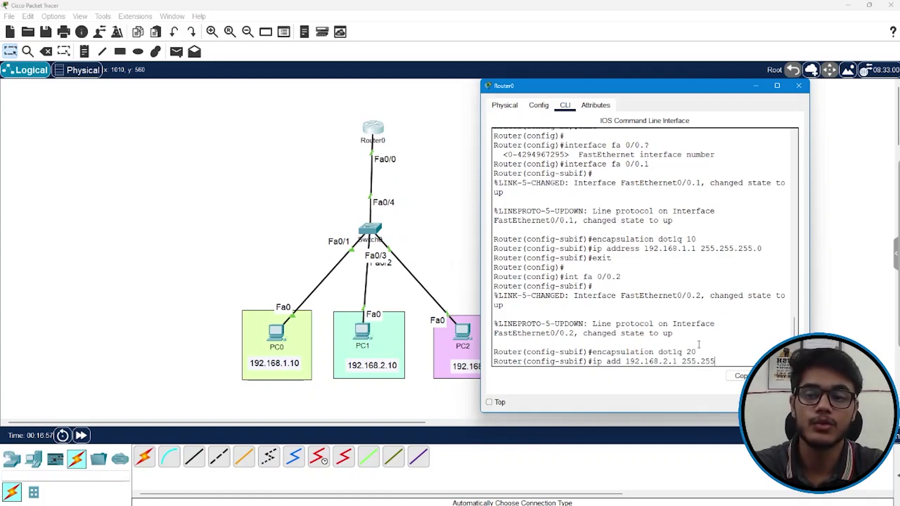
text(.255.0)
key(Return)
text(exit)
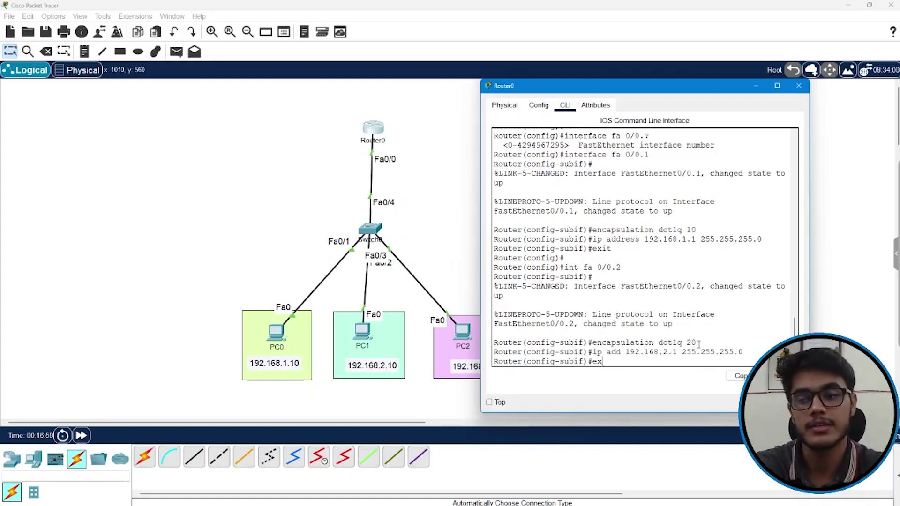
key(Return)
Step: Create subinterface Fa0/0.3 with dot1Q VLAN 30 and address 192.168.3.1/24, then close Router0's window
key(Return)
text(int)
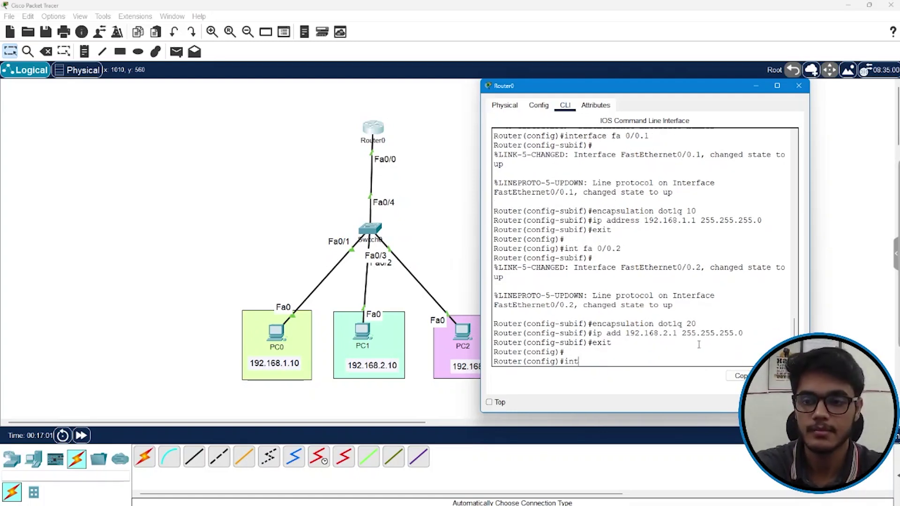
text( fa 0/0.3)
key(Return)
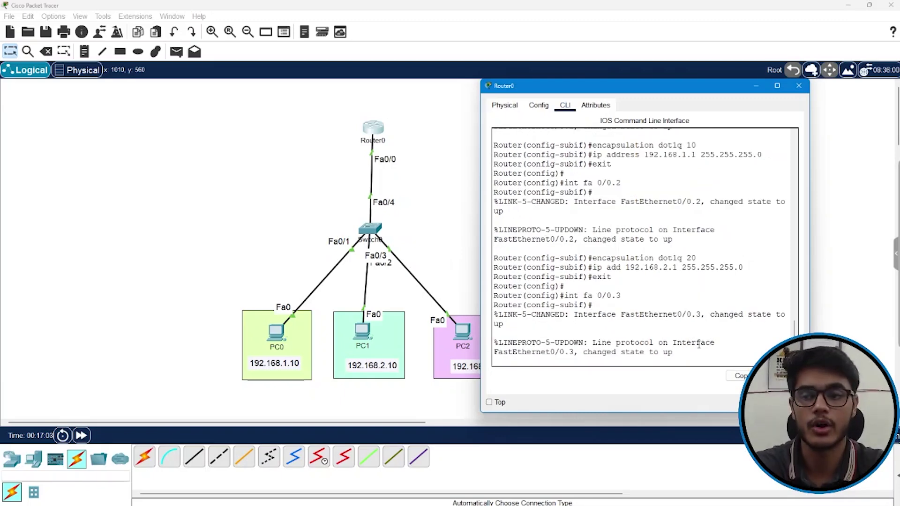
key(Return)
text(enc)
key(Tab)
text(do)
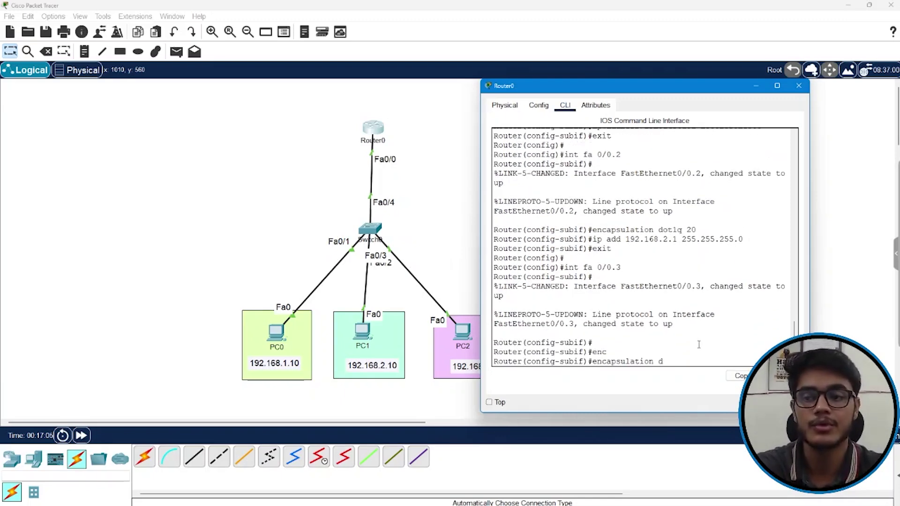
key(Tab)
text(30)
key(Return)
text(i)
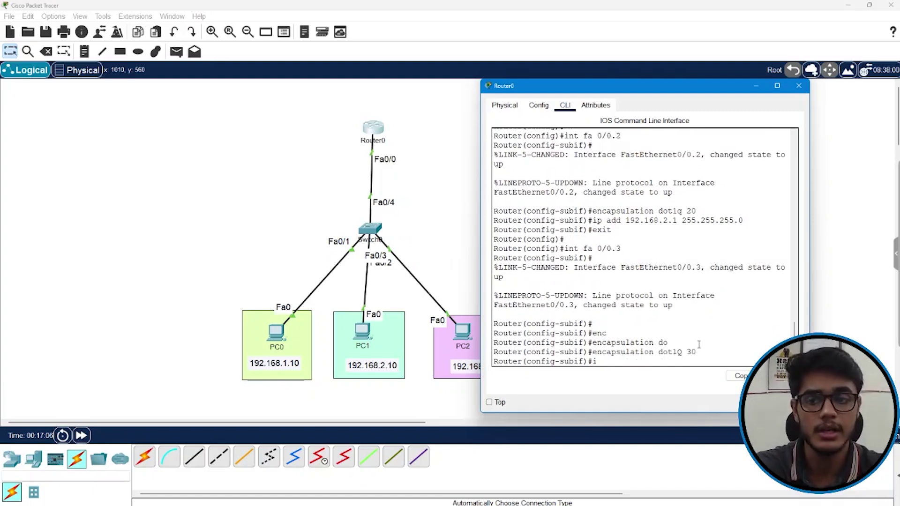
text(p add 19)
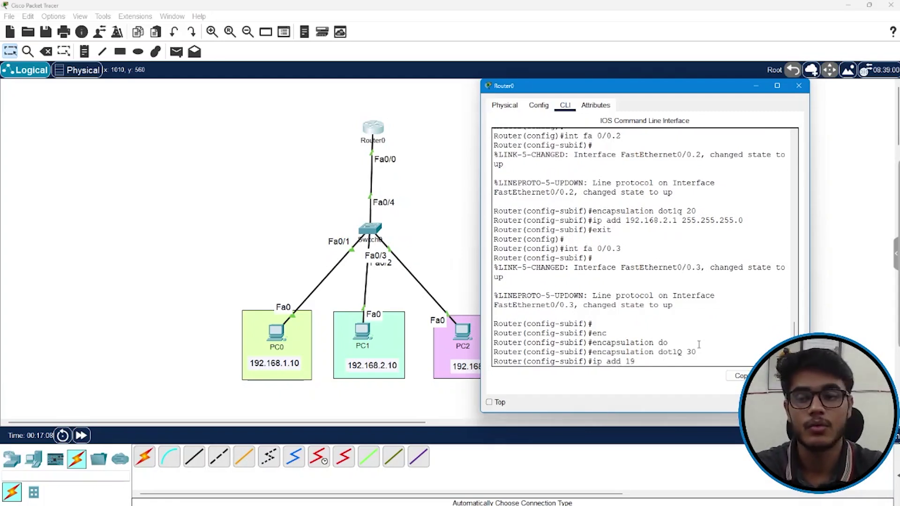
text(2.168.3.1 25)
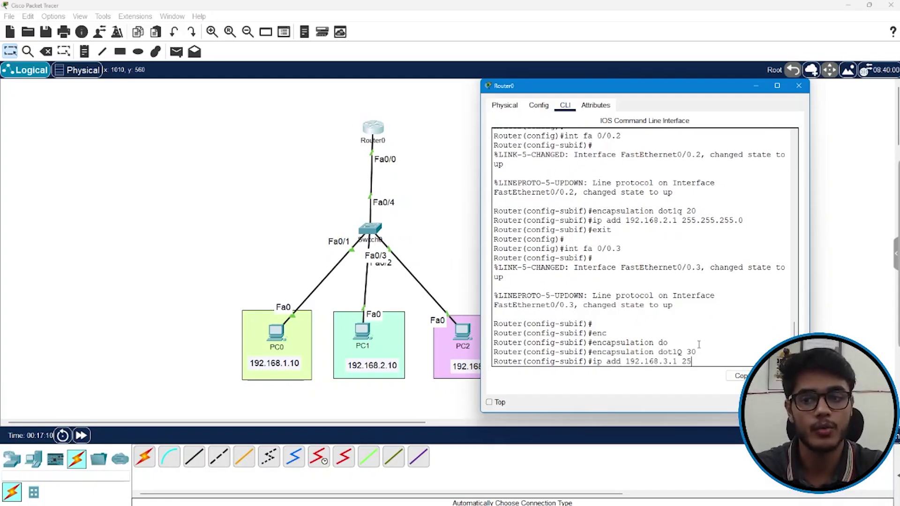
text(5.255.255.0)
key(Return)
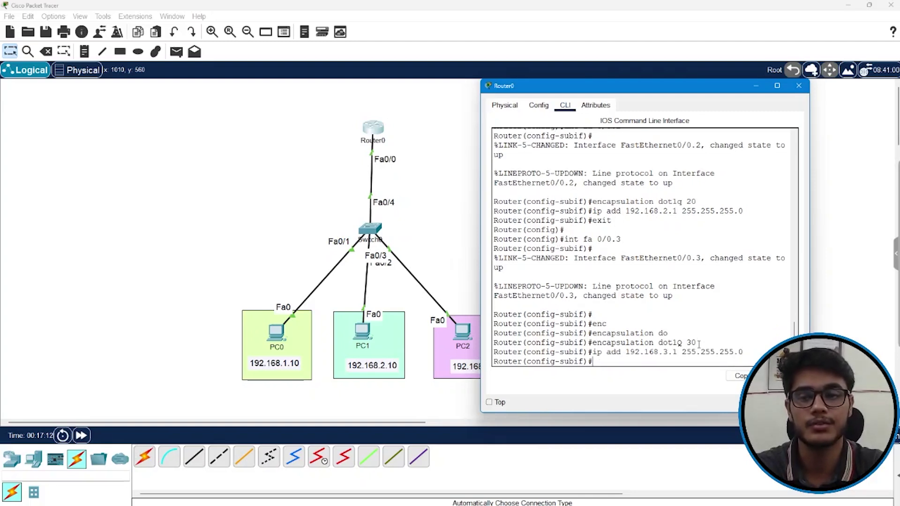
text(exit)
key(Return)
key(Return)
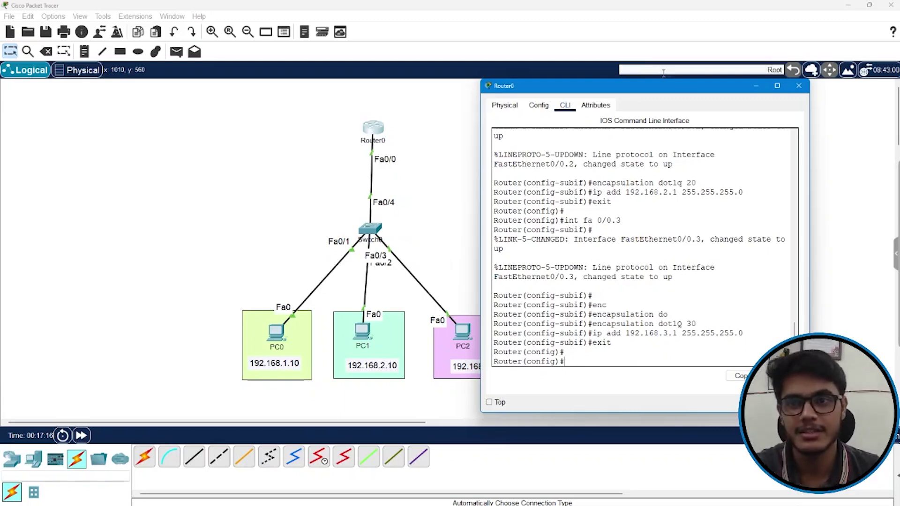
click(799, 86)
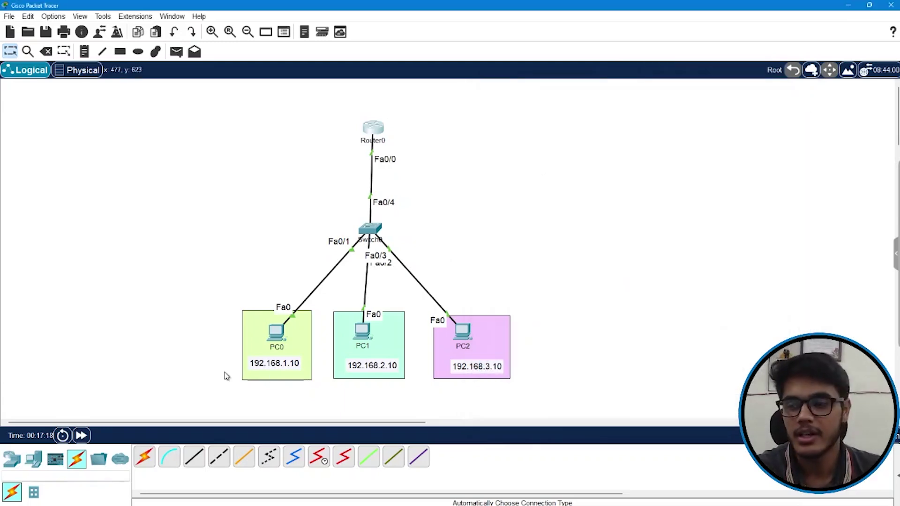
Step: Set PC0's default gateway to 192.168.1.1
click(278, 336)
click(357, 175)
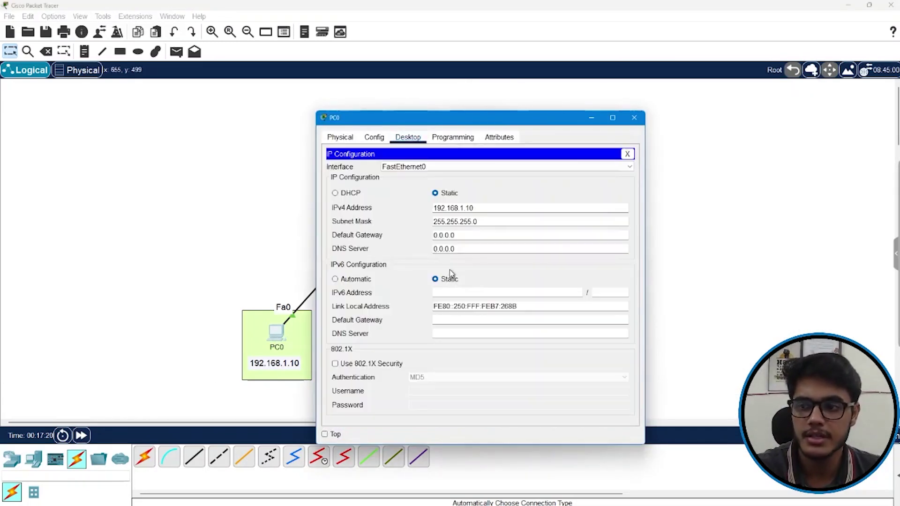
double_click(471, 234)
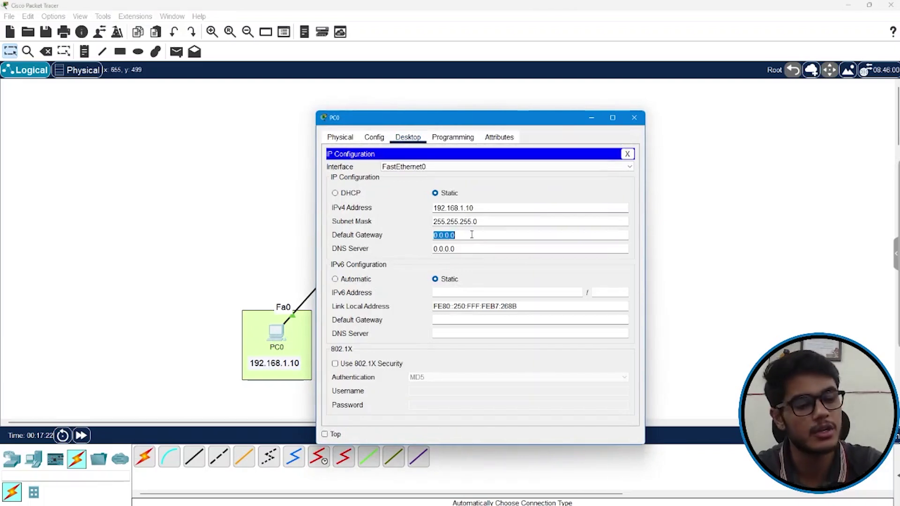
text(192.168.1)
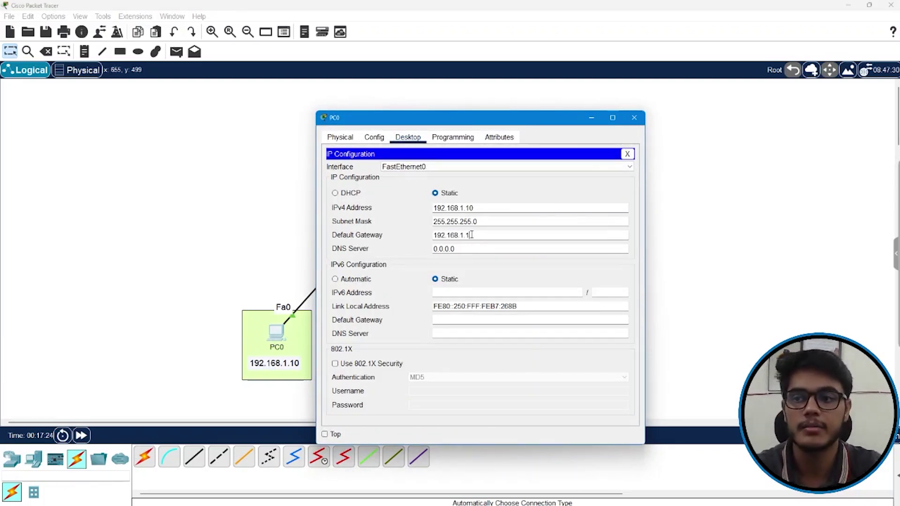
text(.1)
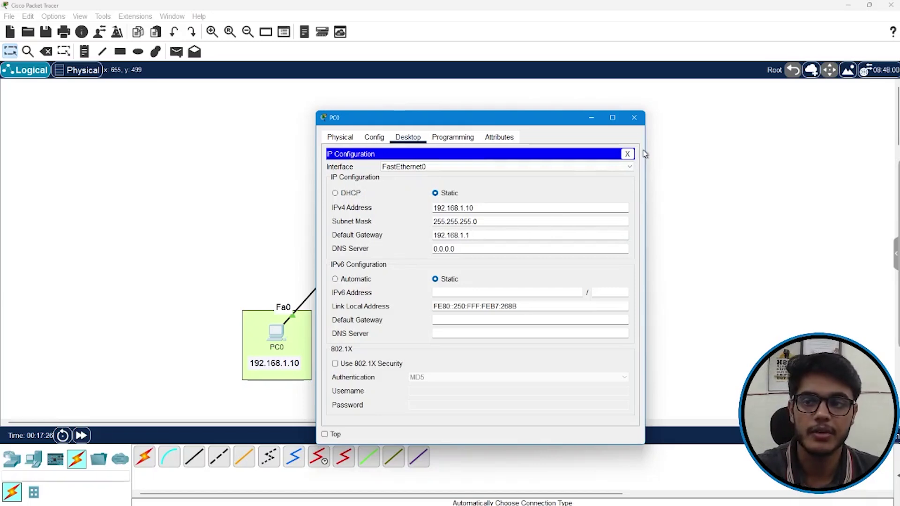
click(634, 117)
Step: Set PC1's default gateway to 192.168.2.1
click(363, 334)
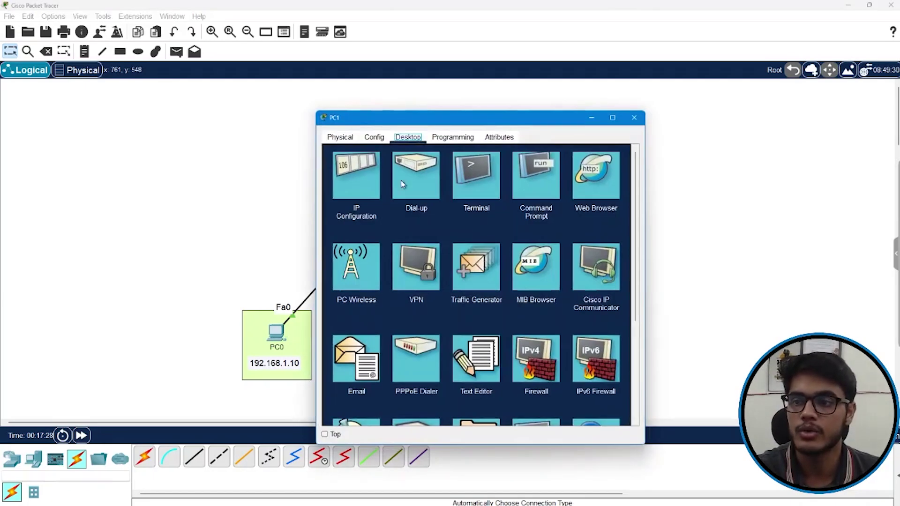
click(469, 220)
key(Tab)
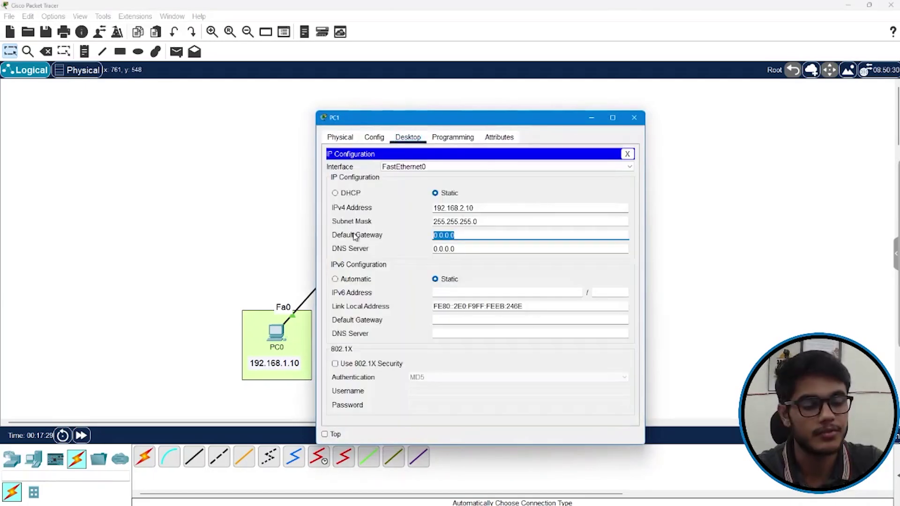
text(192.168.2.1)
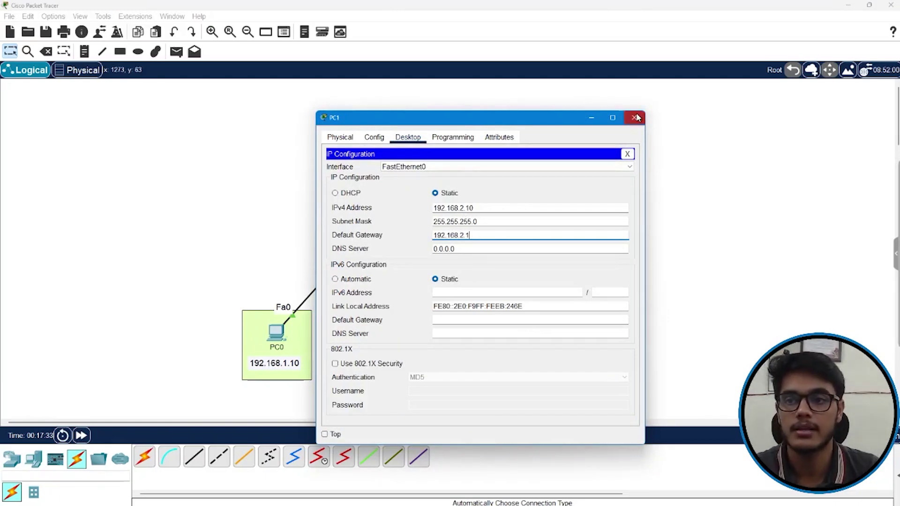
click(590, 116)
Step: Set PC2's default gateway to 192.168.3.1
click(462, 336)
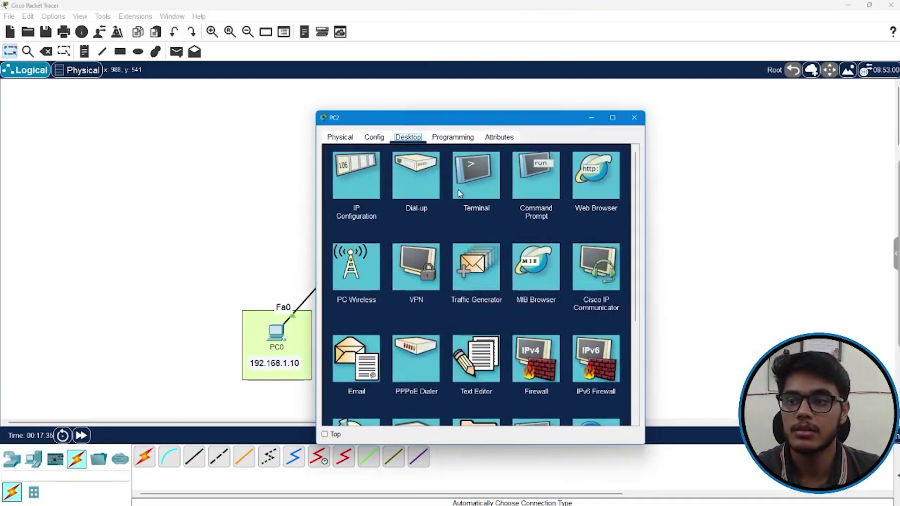
click(356, 178)
triple_click(483, 236)
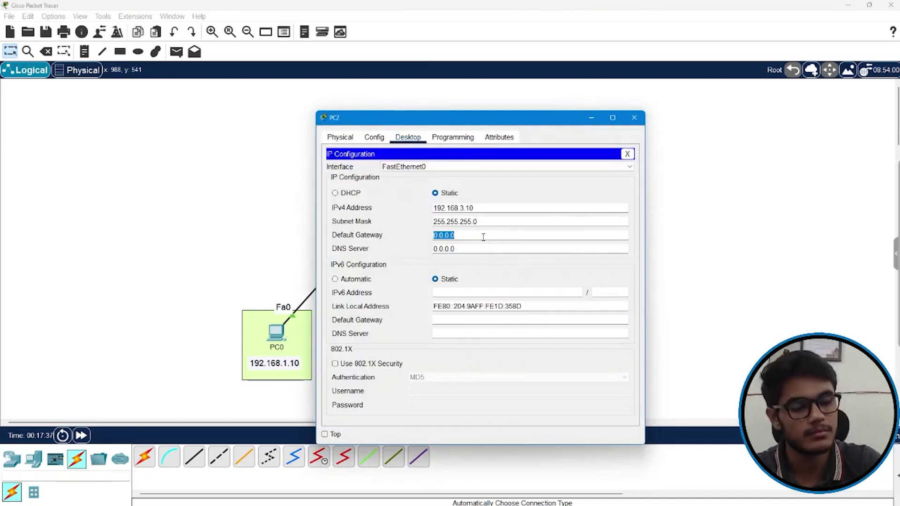
text(192.168.3.)
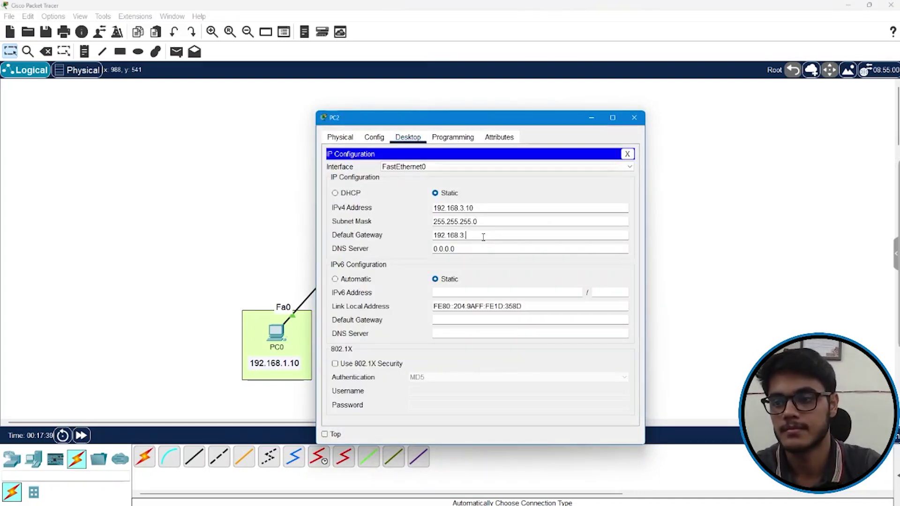
text(1)
click(521, 191)
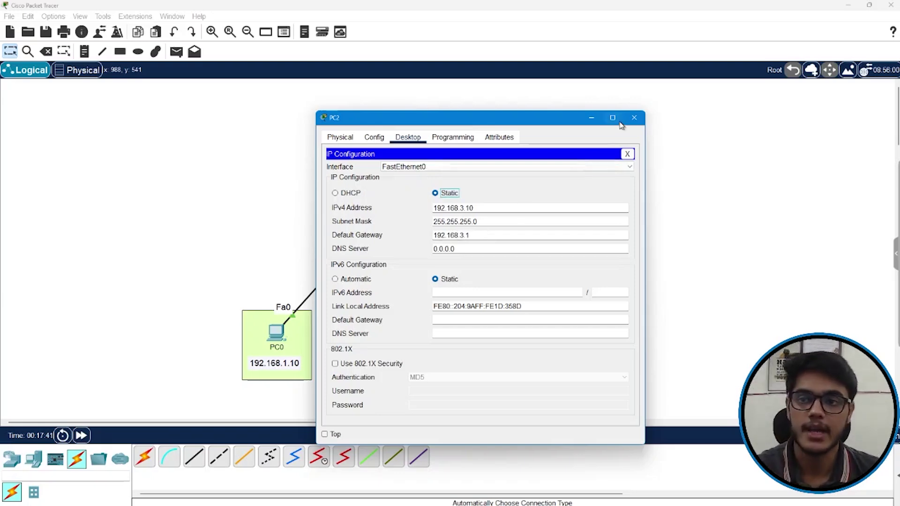
click(634, 117)
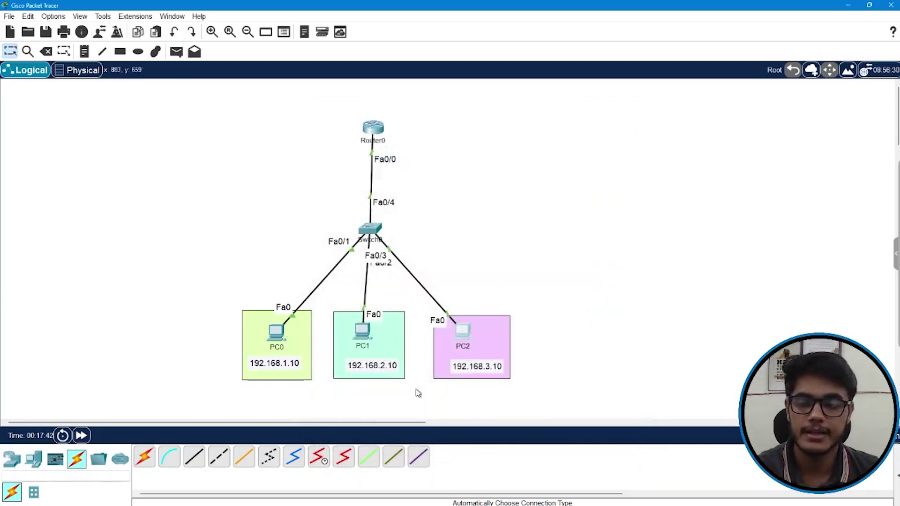
Step: From PC0's command prompt, ping 192.168.2.10 and confirm three replies
click(279, 340)
click(519, 190)
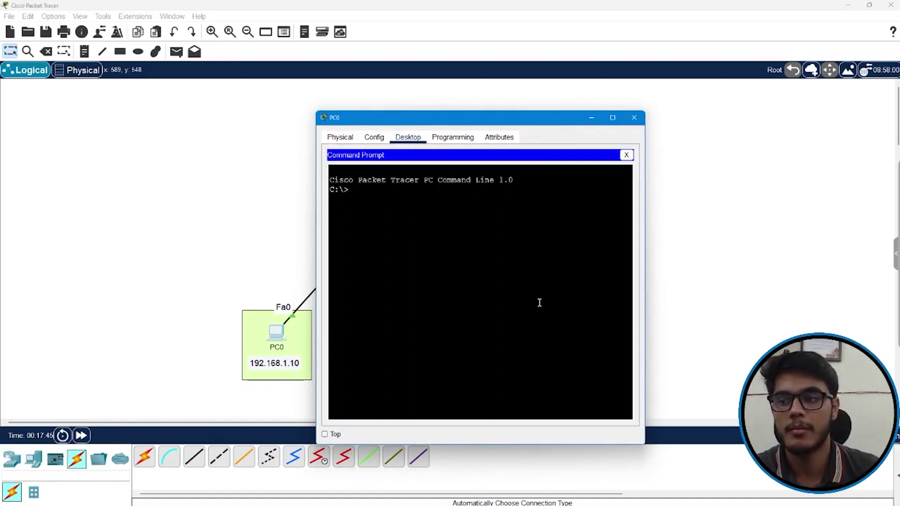
text(ping 1)
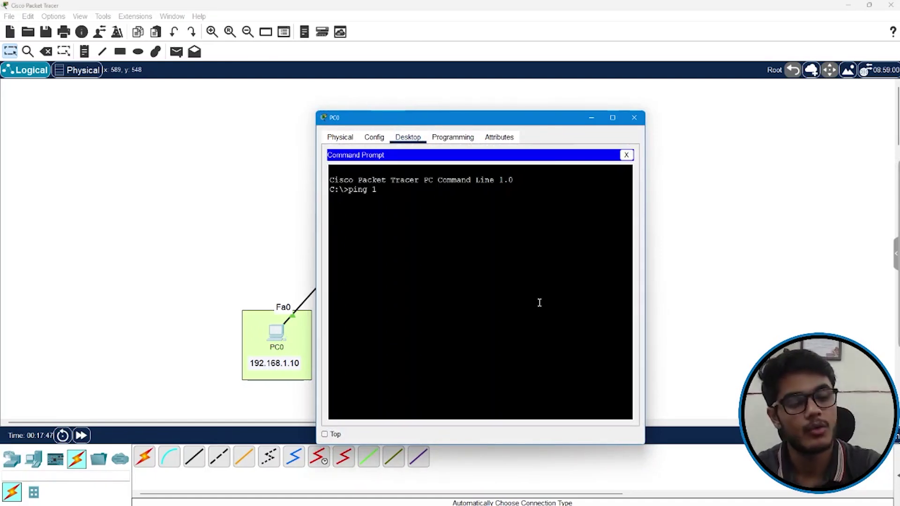
text(92.168.2.1)
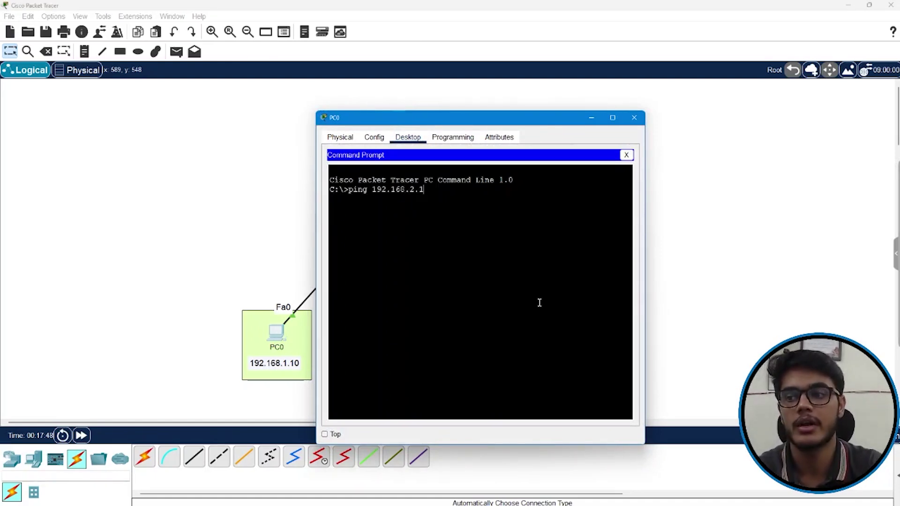
text(0)
key(Return)
mouse_move(890, 262)
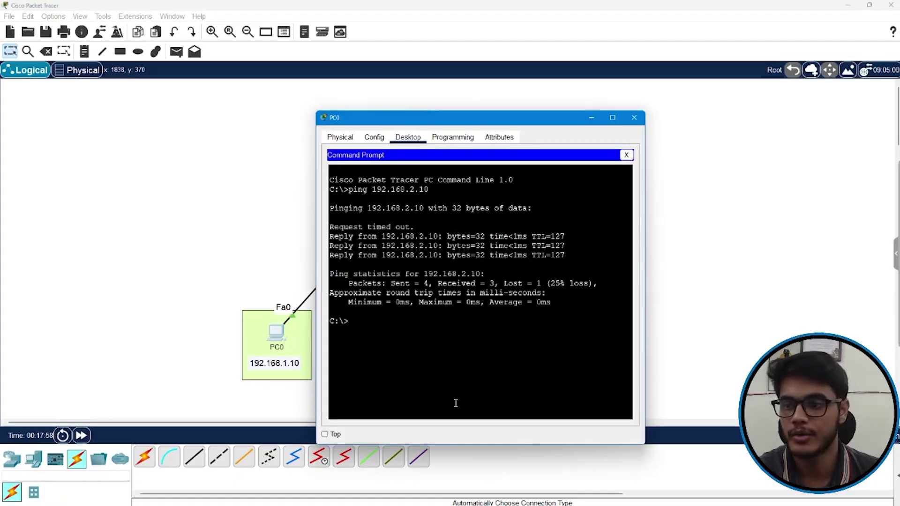
drag(339, 236, 556, 263)
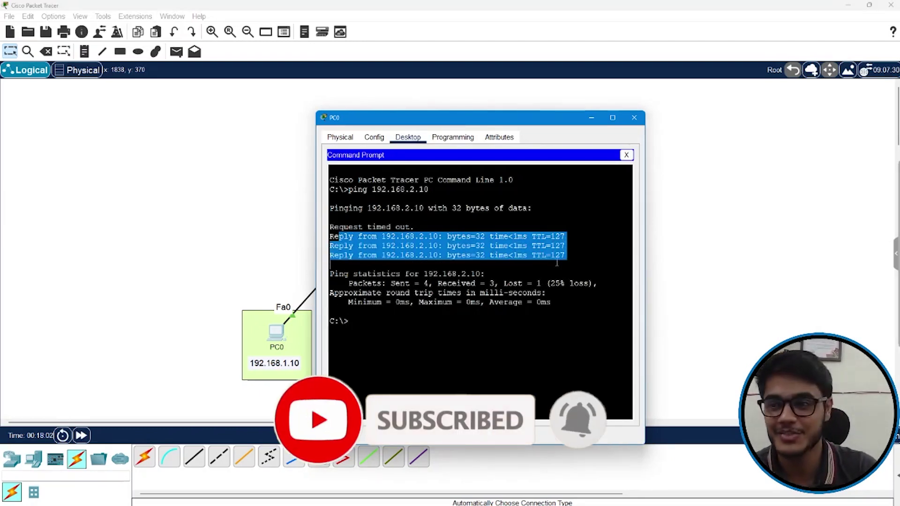
Step: Ping 192.168.3.10 from PC0 and confirm the replies
key(Up)
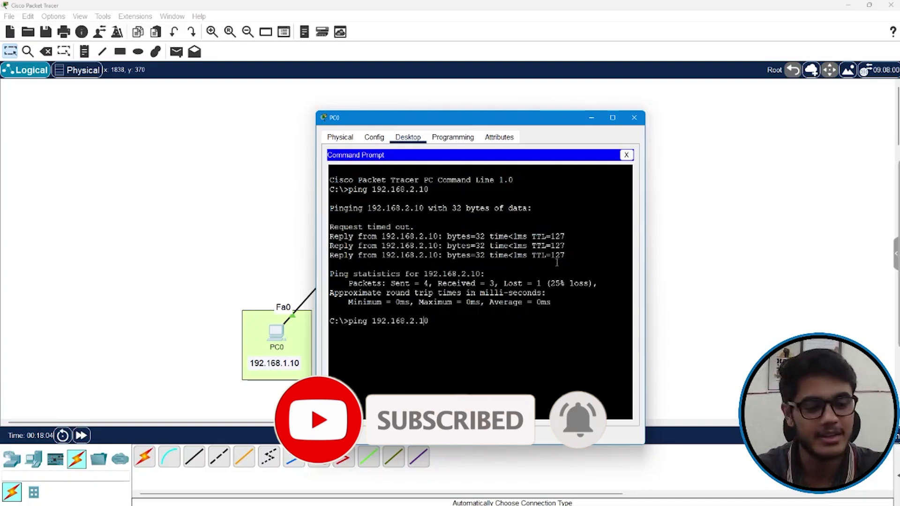
key(BackSpace)
key(BackSpace)
key(BackSpace)
key(BackSpace)
text(3.10)
key(Return)
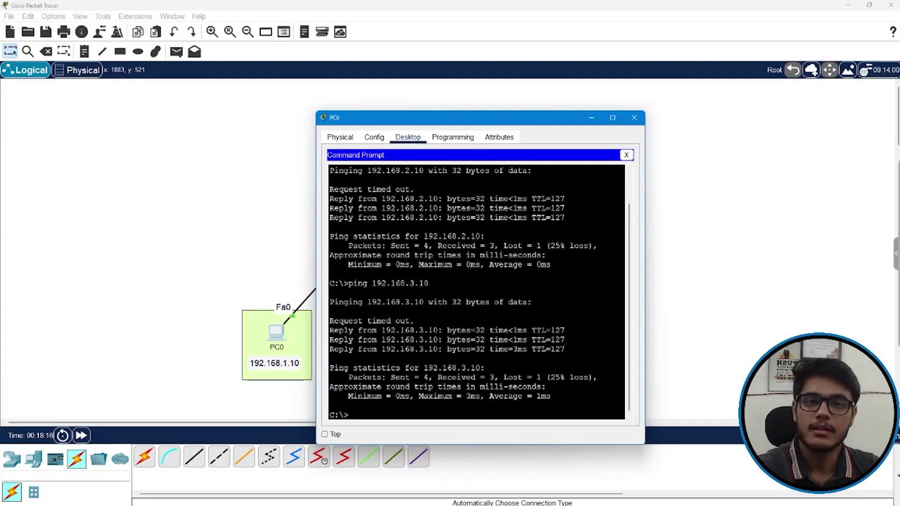
drag(386, 340, 517, 350)
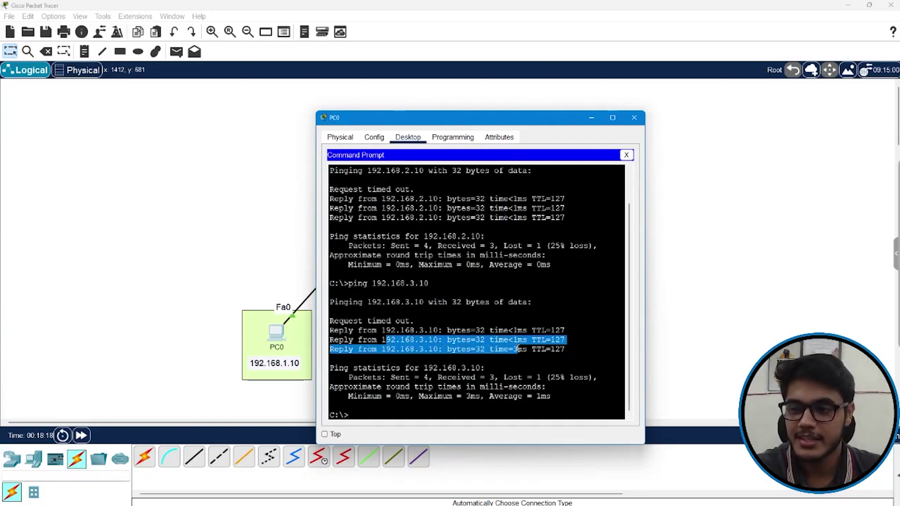
key(alt+Tab)
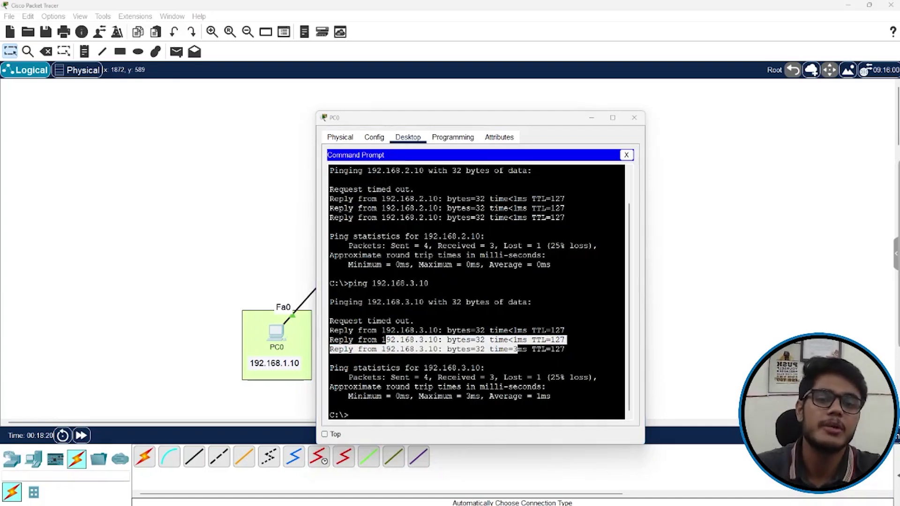